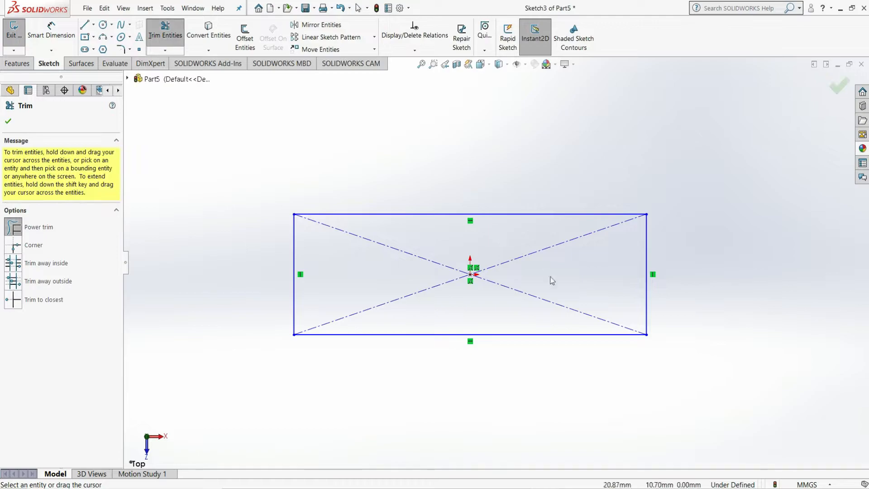
Step: Finish trimming and draw a horizontal centerline through the rectangle between the midpoints of its two short sides
left_click(8, 121)
left_click(93, 25)
left_click(109, 49)
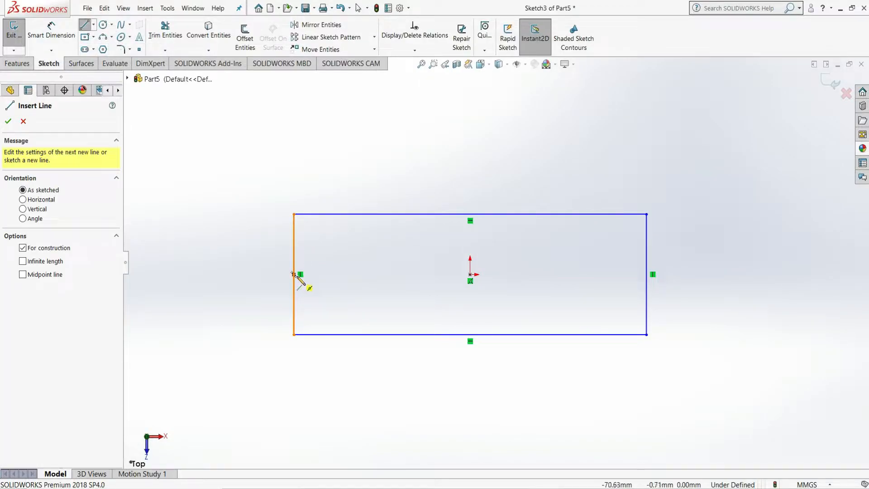
left_click(293, 274)
left_click(646, 274)
right_click(680, 273)
left_click(682, 274)
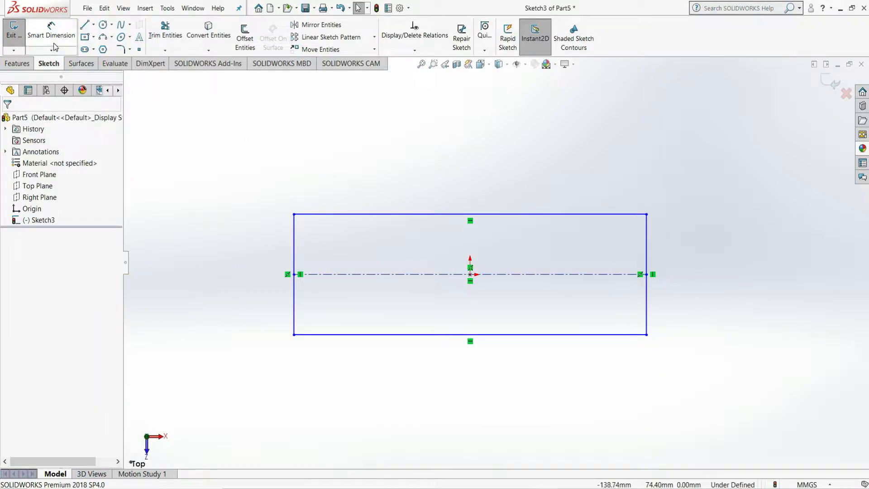
Step: Sketch a slanted line about 31 mm long across the rectangle's upper right corner, from the top edge to the right edge
key("l")
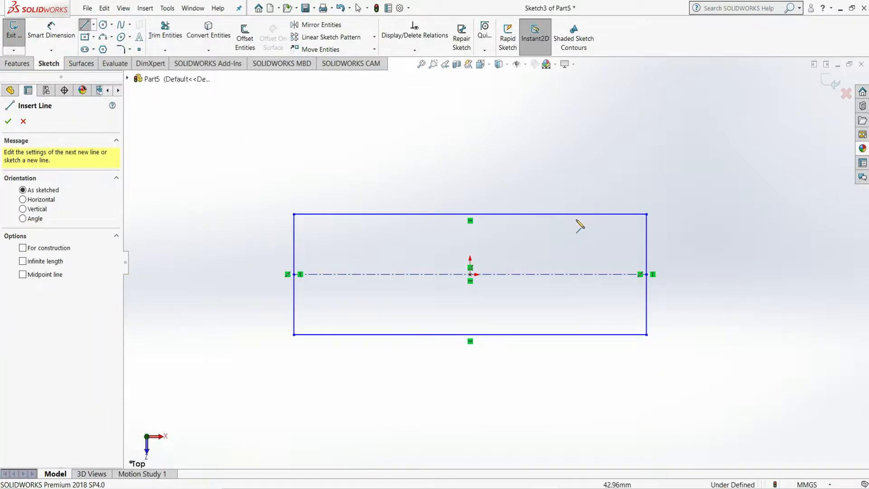
left_click(575, 214)
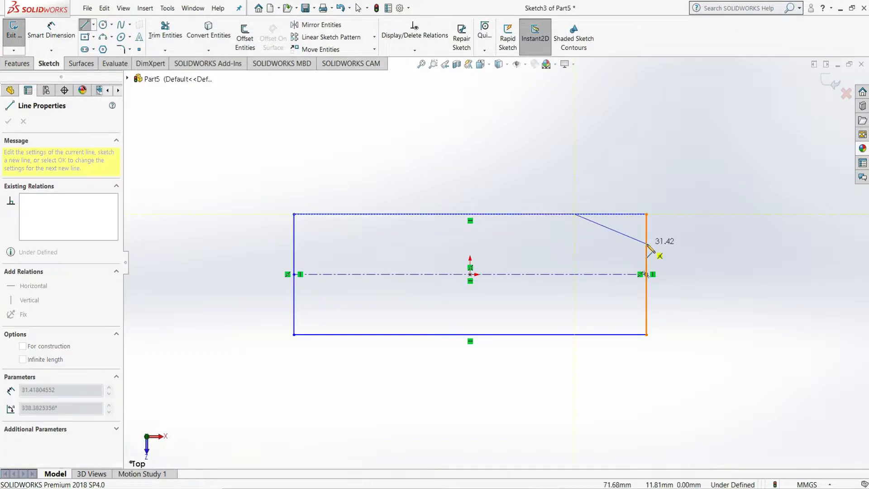
left_click(646, 243)
right_click(671, 248)
left_click(679, 250)
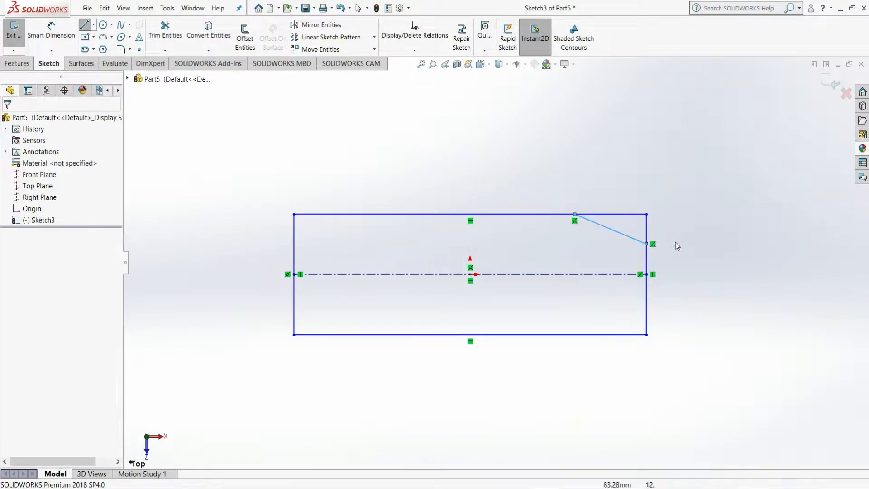
Step: Mirror the slanted corner line about the horizontal centerline
left_click(319, 28)
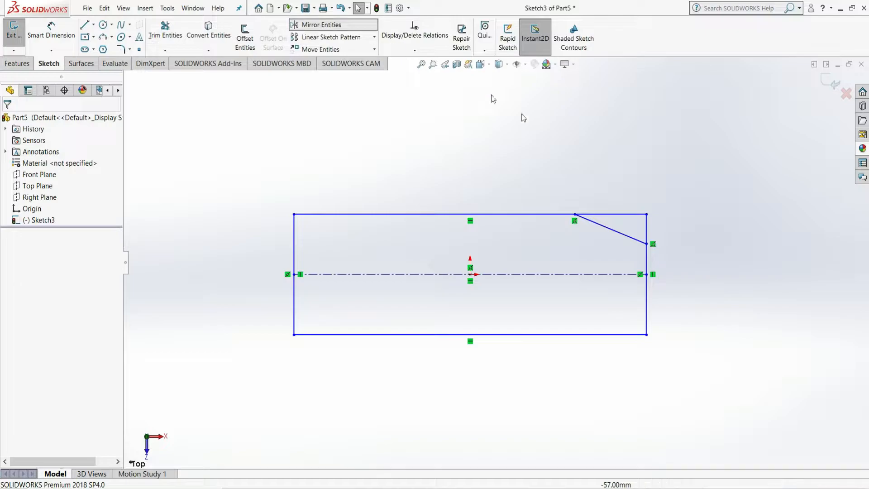
left_click(601, 229)
left_click(65, 265)
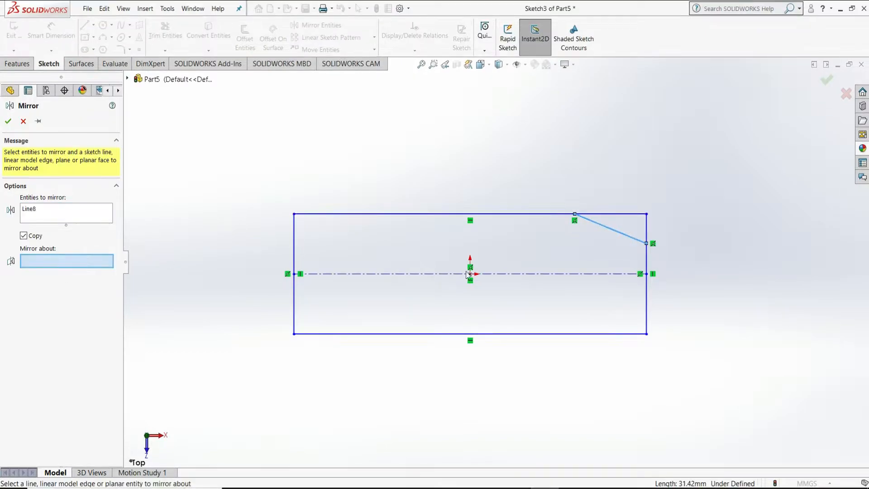
left_click(550, 274)
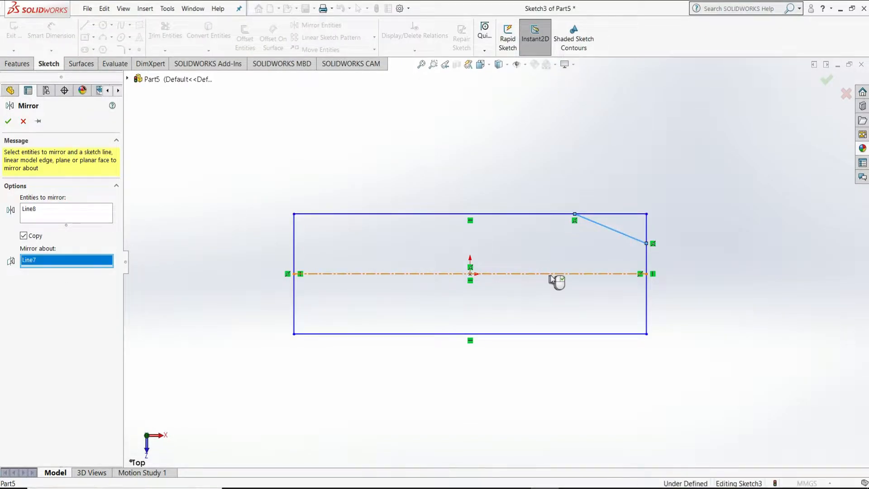
left_click(8, 121)
Step: Power trim the rectangle's two right-hand corners outside the slanted lines to leave a tapered end
left_click(165, 31)
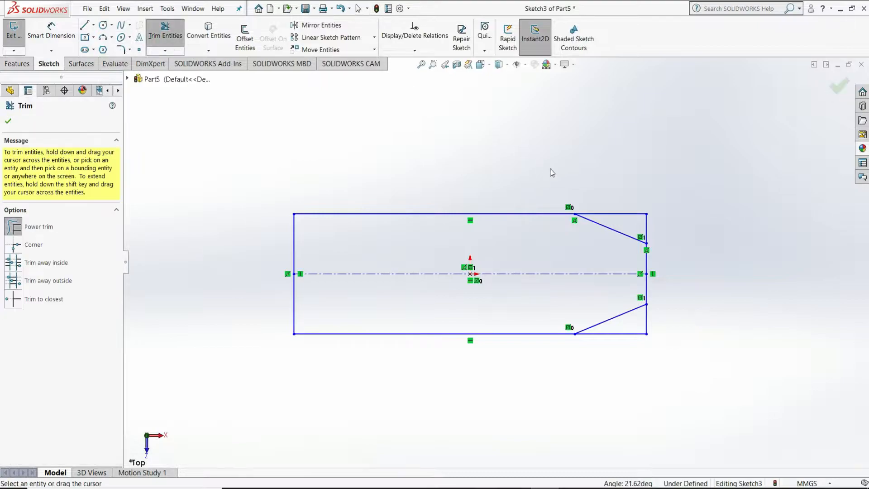
mouse_move(638, 223)
left_mouse_down()
mouse_move(680, 256)
mouse_move(658, 312)
mouse_move(623, 346)
mouse_move(670, 329)
left_mouse_up()
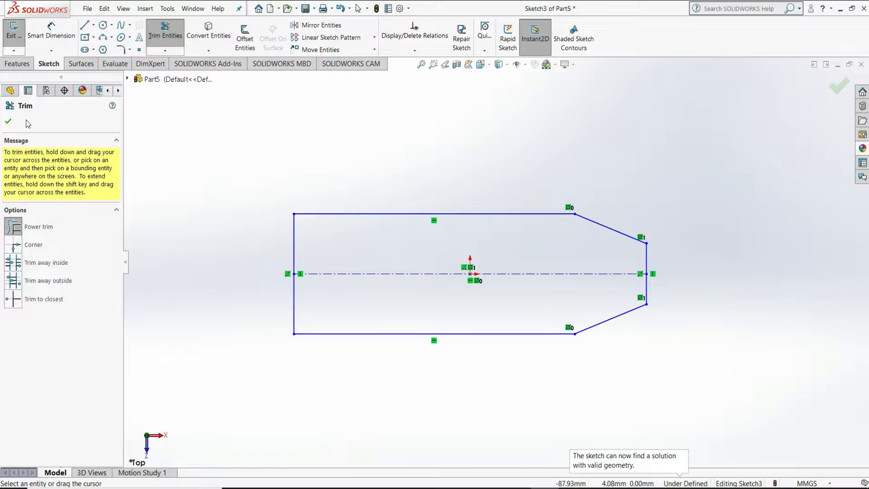
left_click(8, 121)
Step: Dimension the short vertical edge at the tapered end as 5.28 mm
left_click(65, 40)
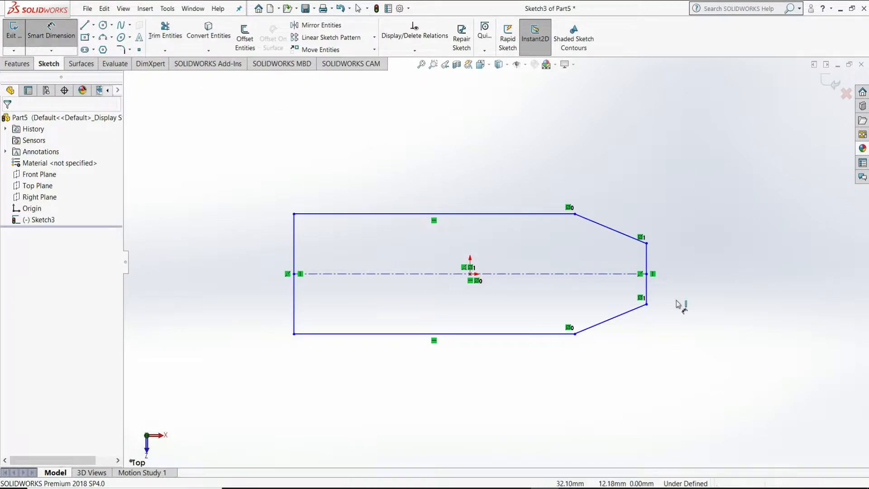
left_click(646, 257)
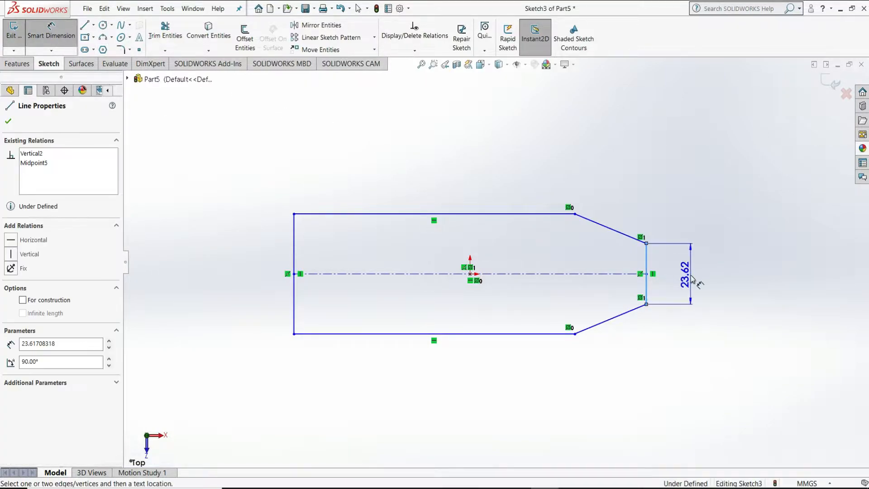
left_click(696, 277)
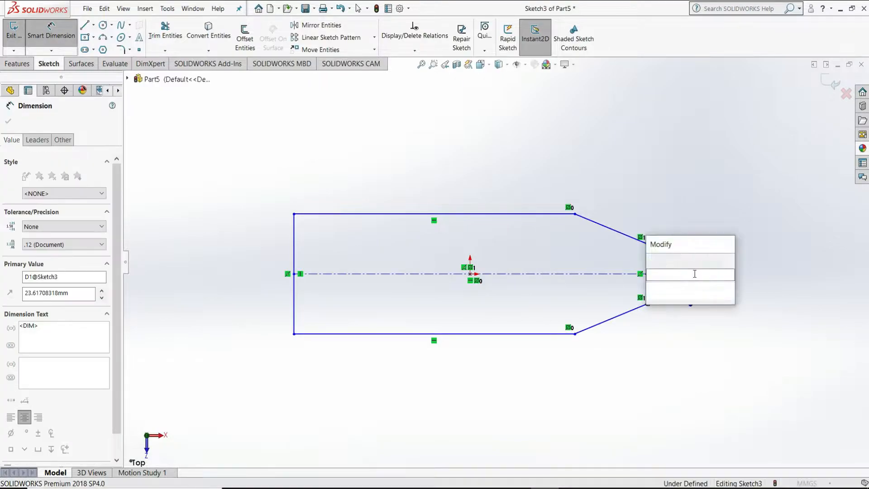
type("5.28")
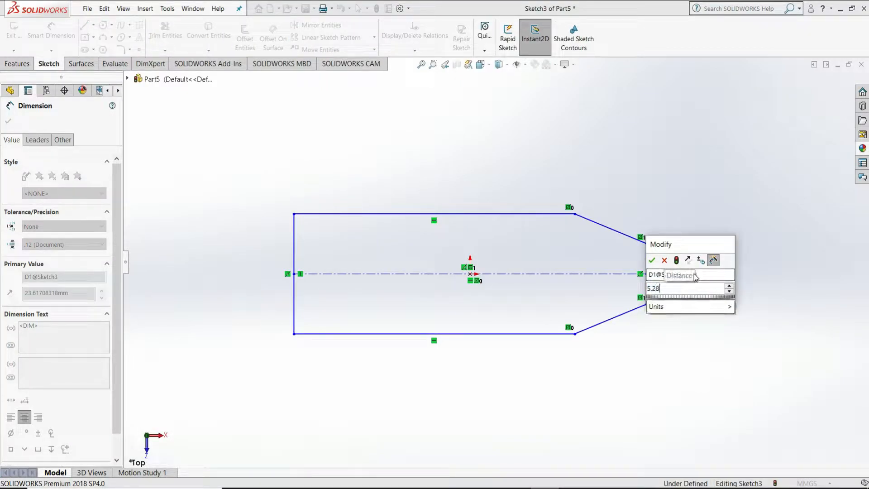
left_click(651, 261)
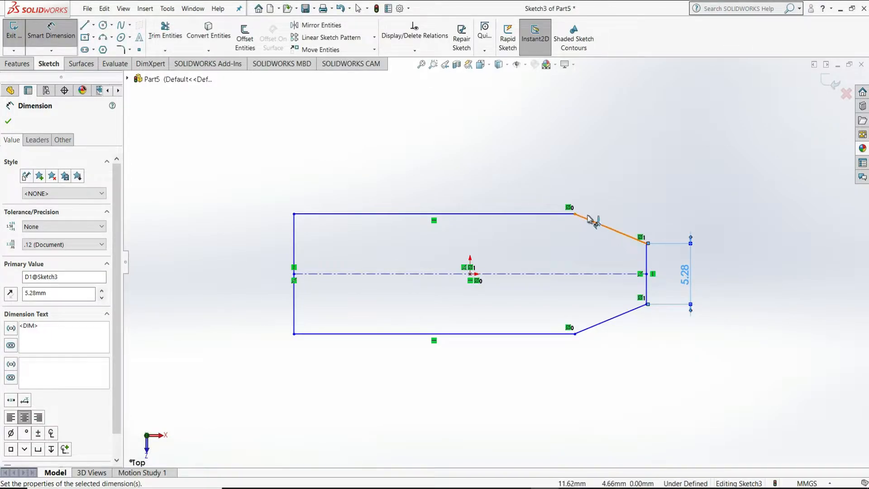
Step: Dimension the horizontal length of the taper between the upper slanted line's endpoints as 5.92 mm
left_click(647, 243)
left_click(574, 214)
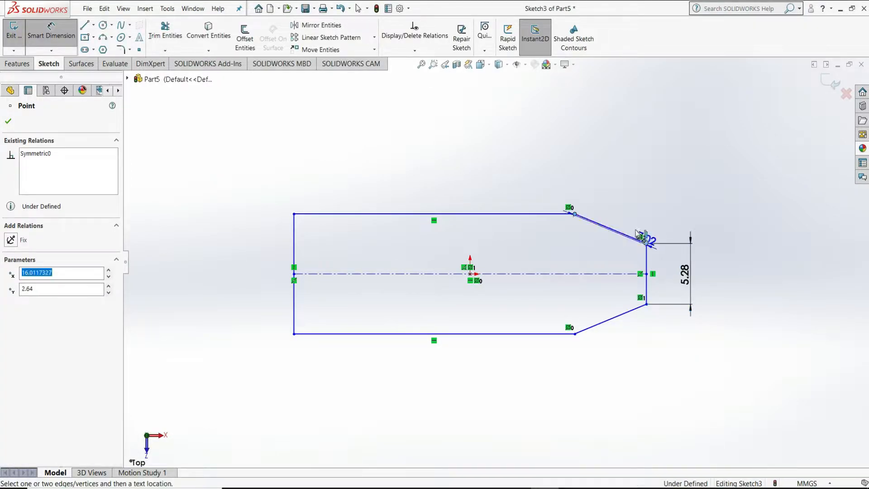
left_click(633, 192)
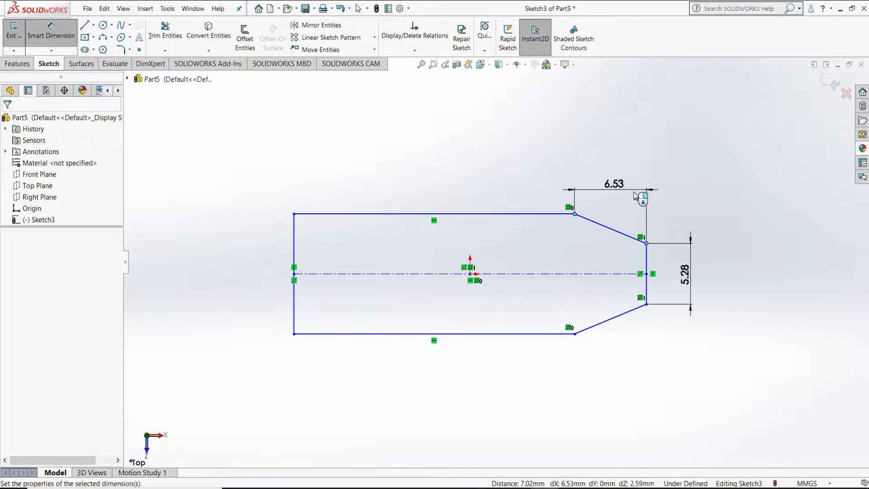
type("5.9")
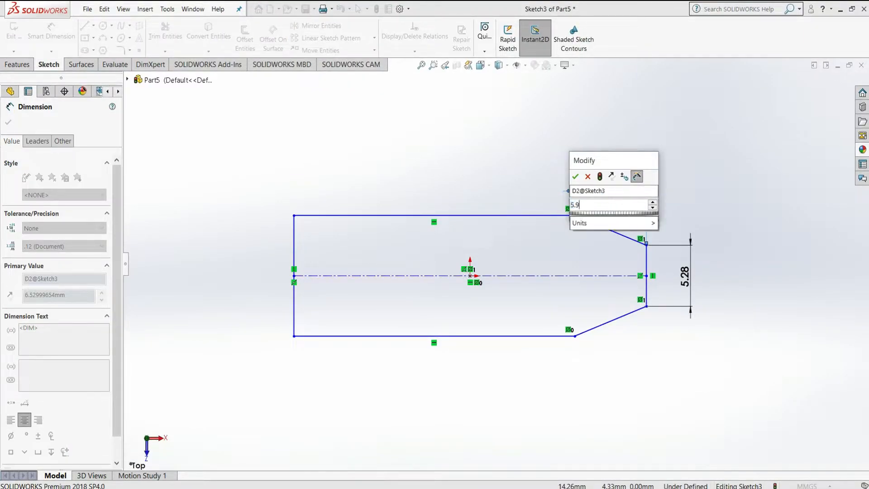
key("Return")
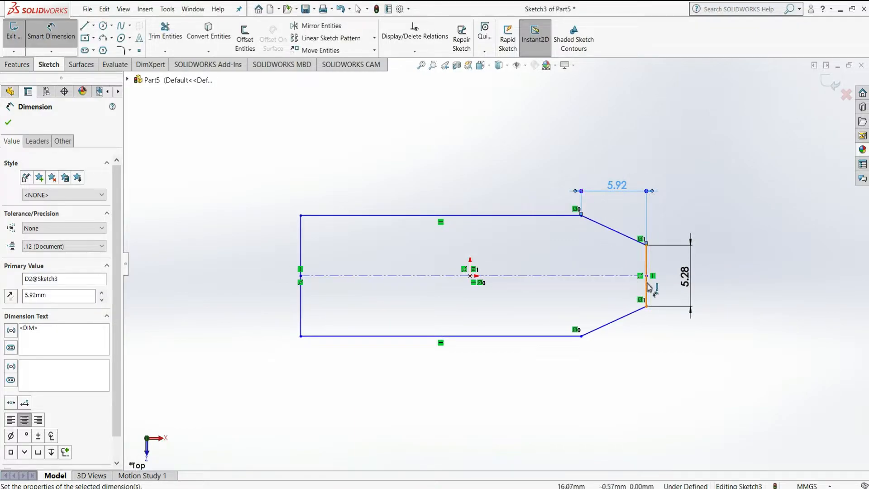
Step: Dimension the profile's overall length between its two vertical end edges as 55 mm
left_click(301, 314)
left_click(459, 402)
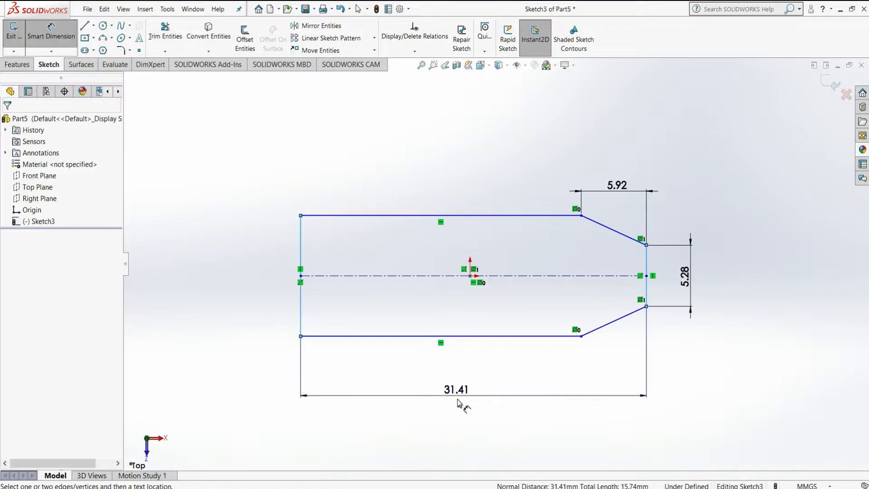
type("5")
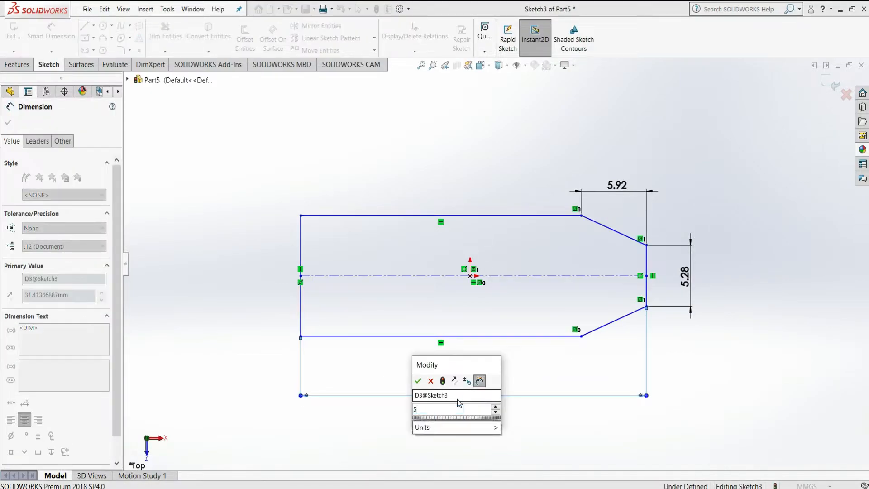
type("5")
key("Return")
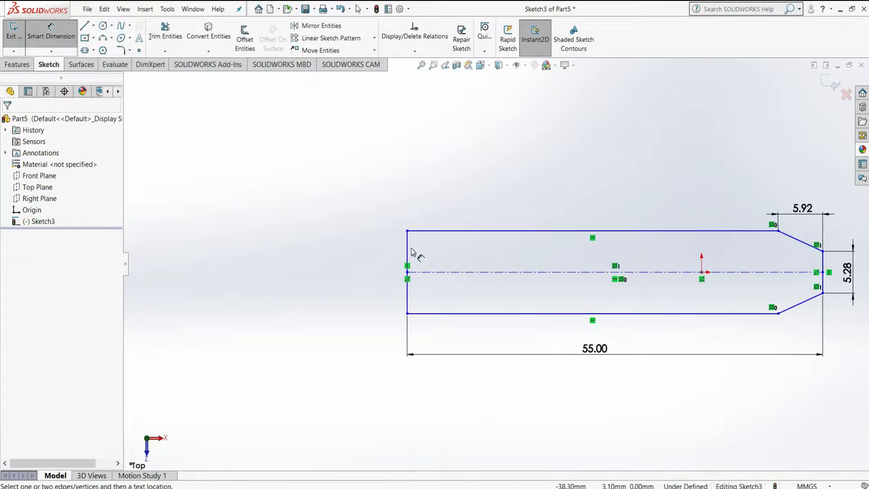
Step: Dimension the vertical edge at the profile's wide end as 12 mm and finish dimensioning
left_click(408, 250)
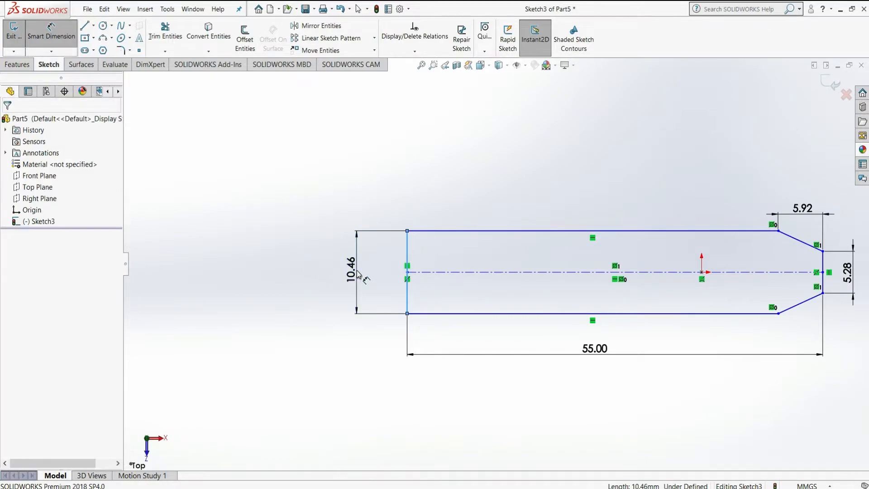
left_click(357, 274)
type("12")
key("Return")
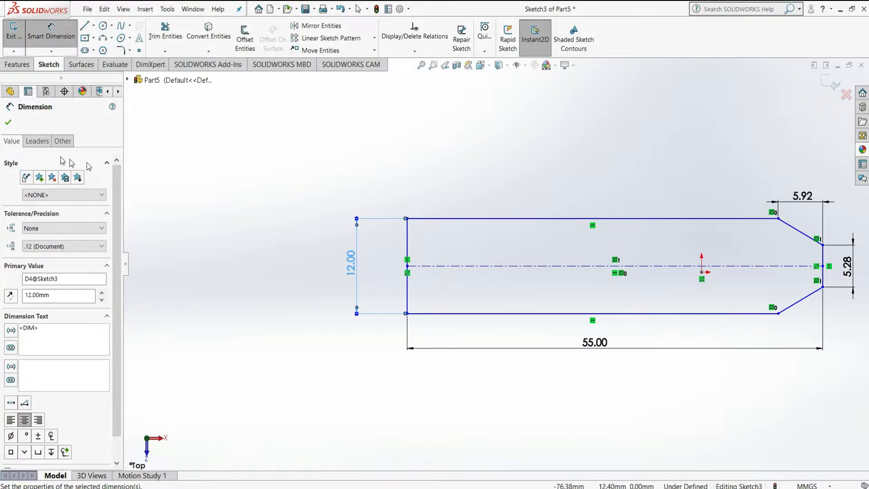
left_click(8, 122)
Step: Constrain the horizontal centerline to the sketch origin so that the profile is fully defined and centred on it
scroll(396, 262, "up", 2)
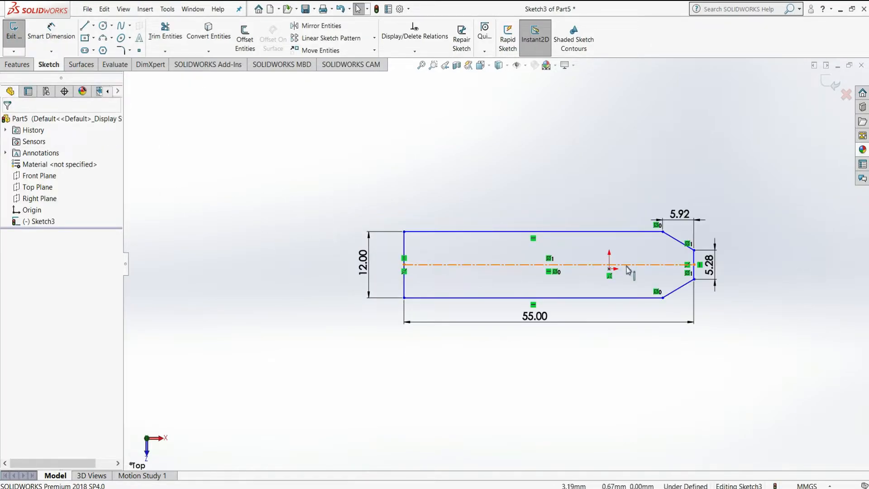
left_click(616, 264)
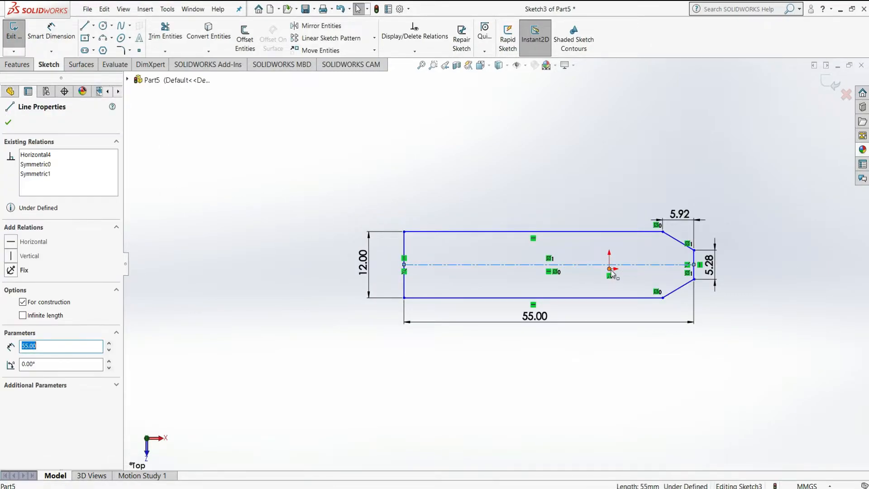
left_click(609, 269, "ctrl")
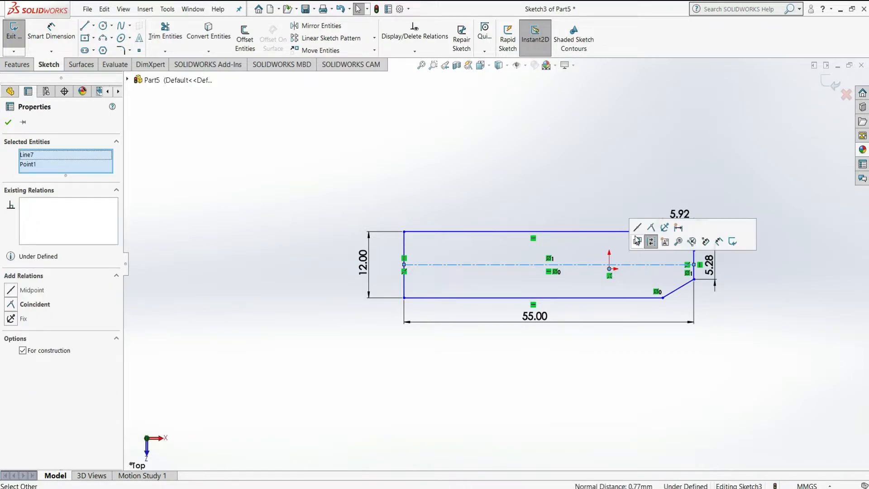
left_click(638, 228)
left_click(639, 376)
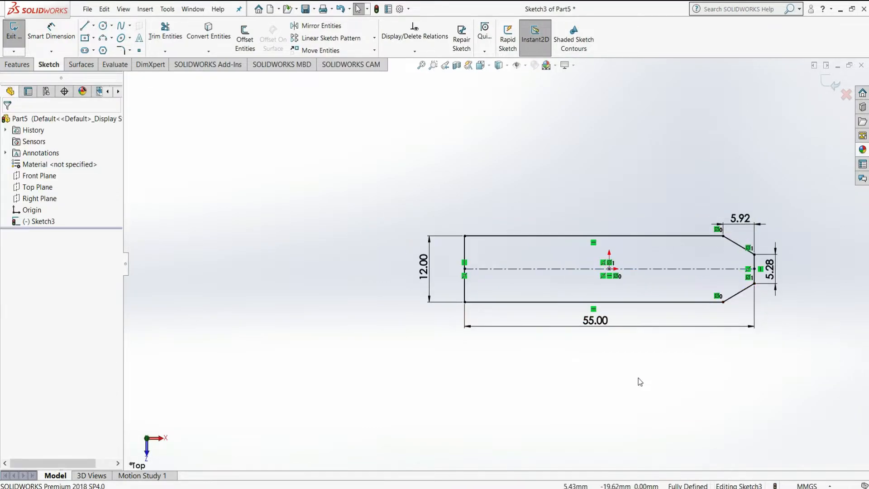
key("f")
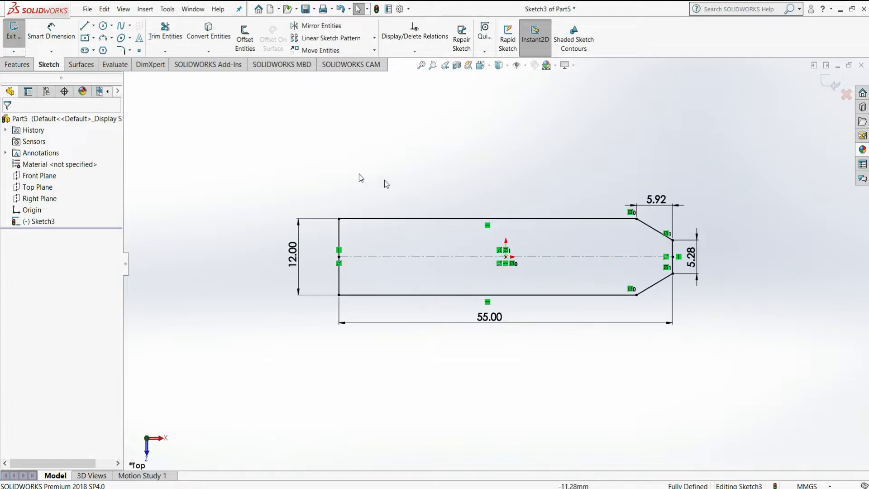
Step: Draw a vertical line between the two corners where the taper begins, separating the tapered end from the rectangular body
key("l")
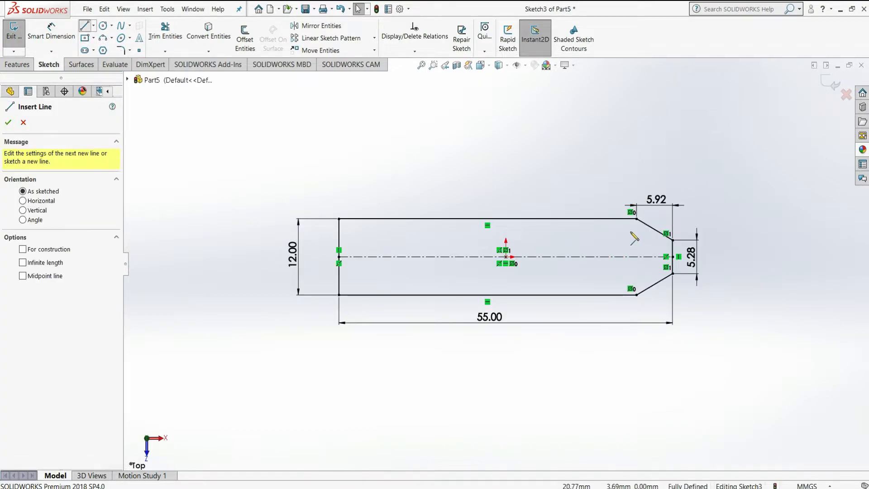
left_click_drag(637, 220, 636, 295)
right_click(639, 277)
left_click(657, 286)
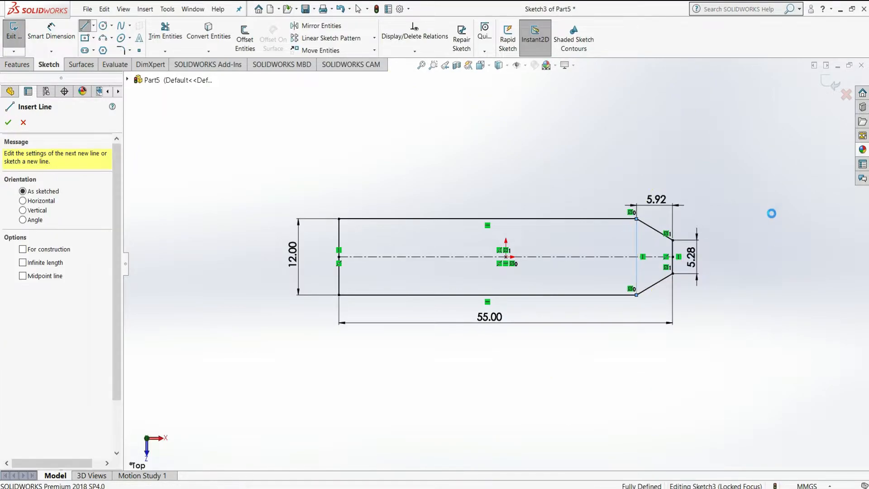
Step: Extrude both halves of the rectangular region 5 mm using Mid Plane, leaving out the tapered end
left_click(16, 64)
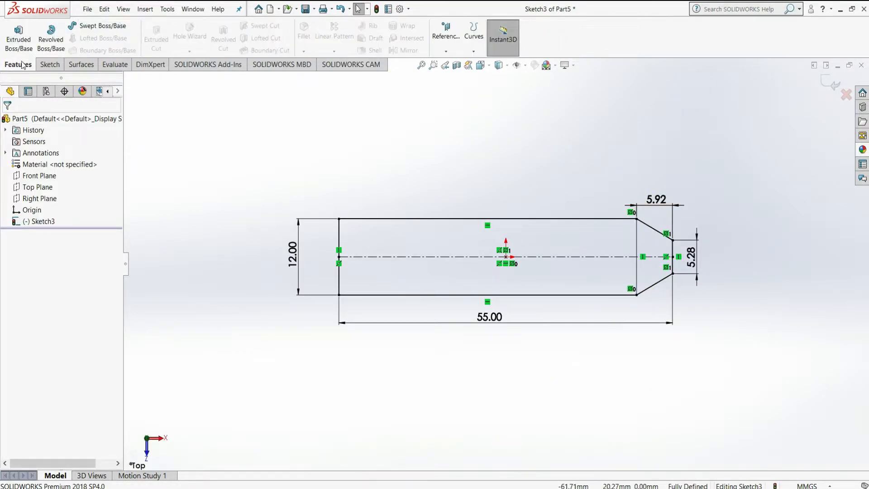
left_click(19, 44)
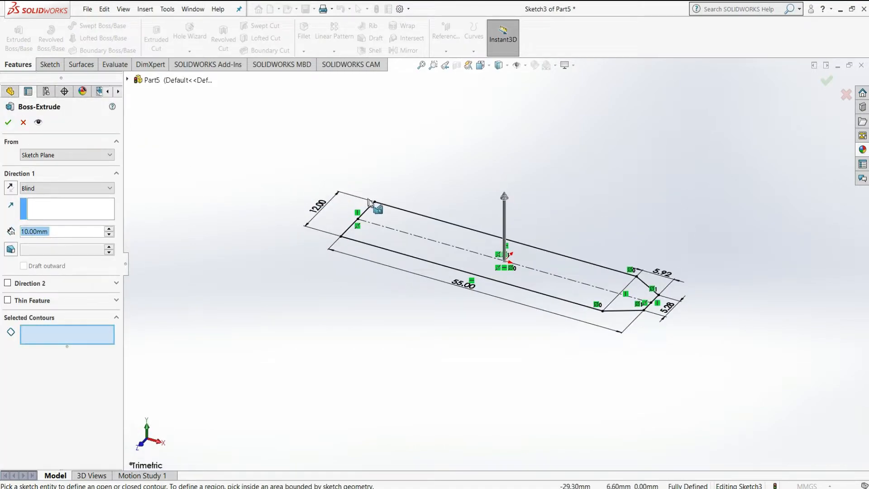
left_click(388, 219)
left_click(387, 235)
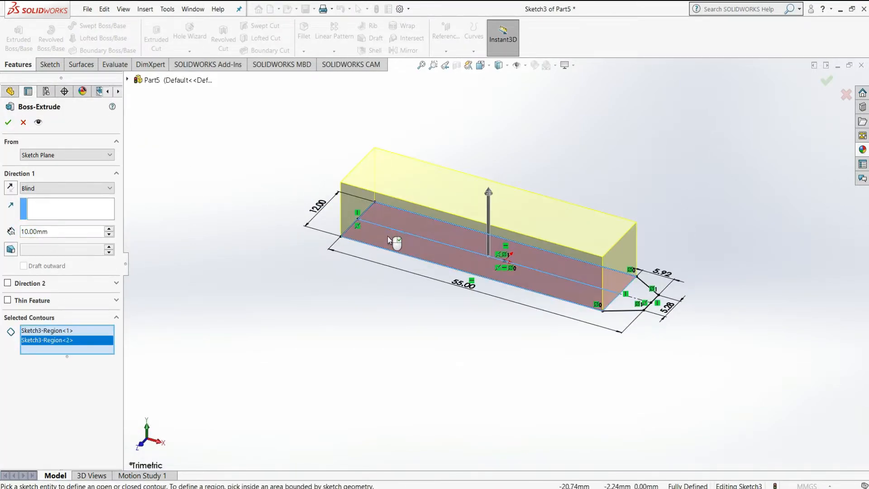
left_click(92, 189)
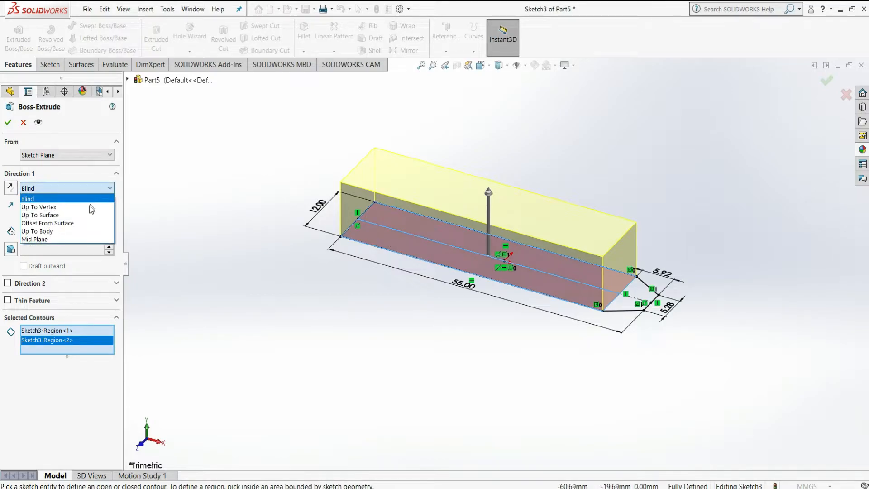
left_click(86, 238)
type("5")
key("Return")
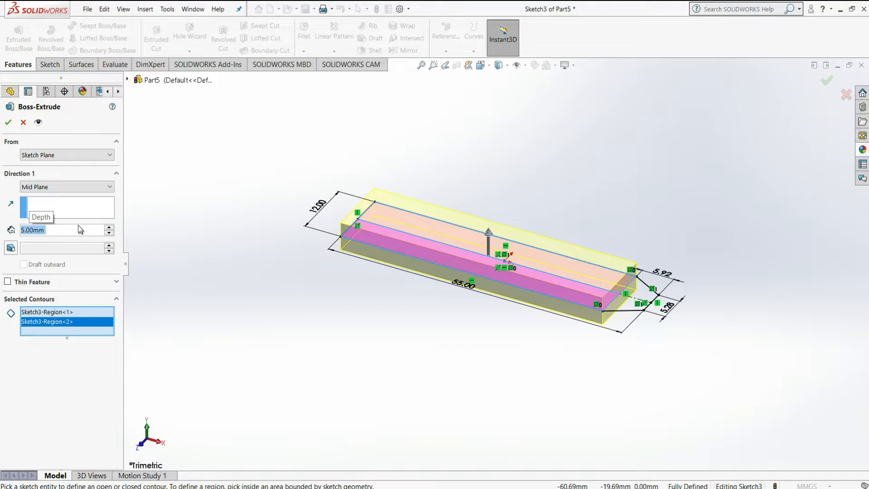
left_click(7, 123)
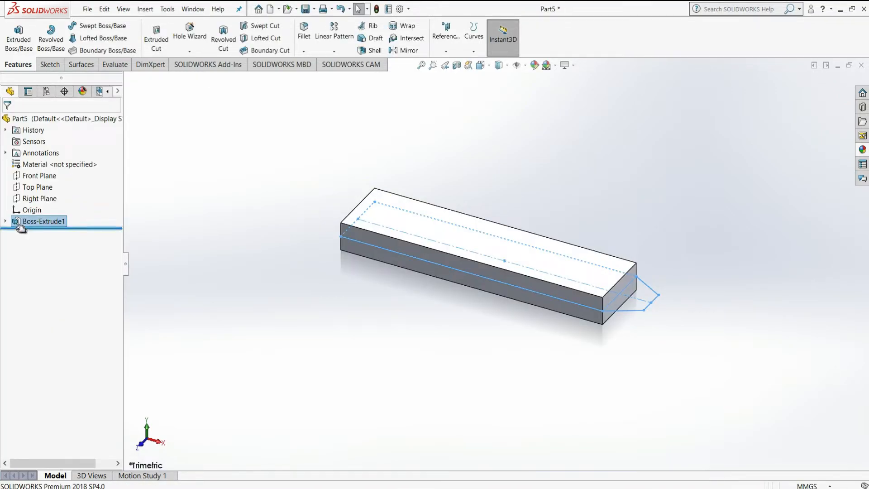
Step: Extrude both tapered-end regions of the same sketch 2.5 mm with the direction reversed, merged with the body
left_click(5, 221)
left_click(40, 233)
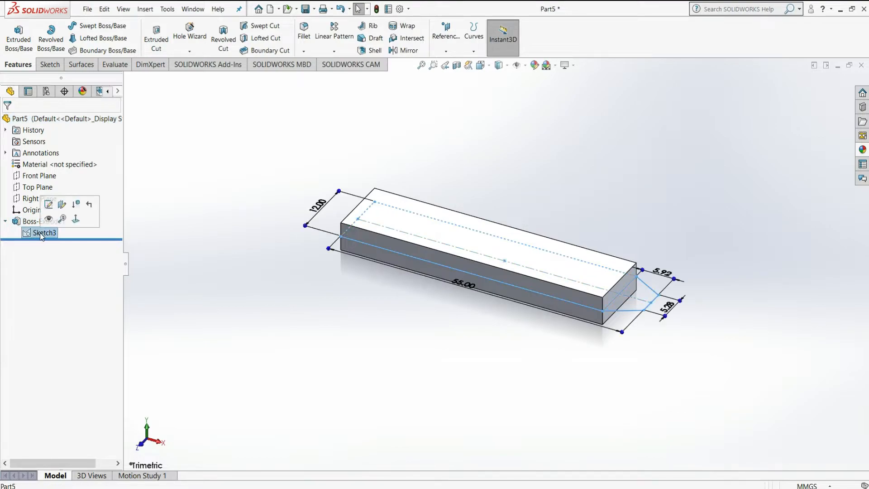
left_click(24, 41)
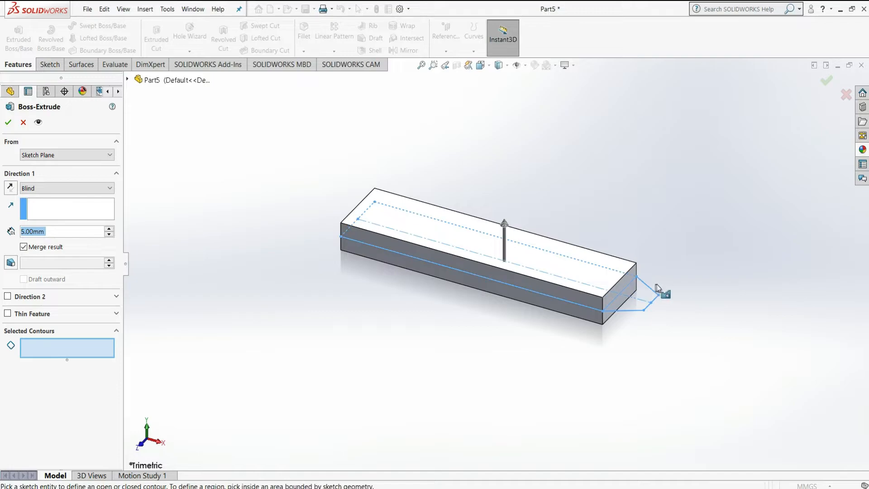
left_click(639, 286)
left_click(622, 304)
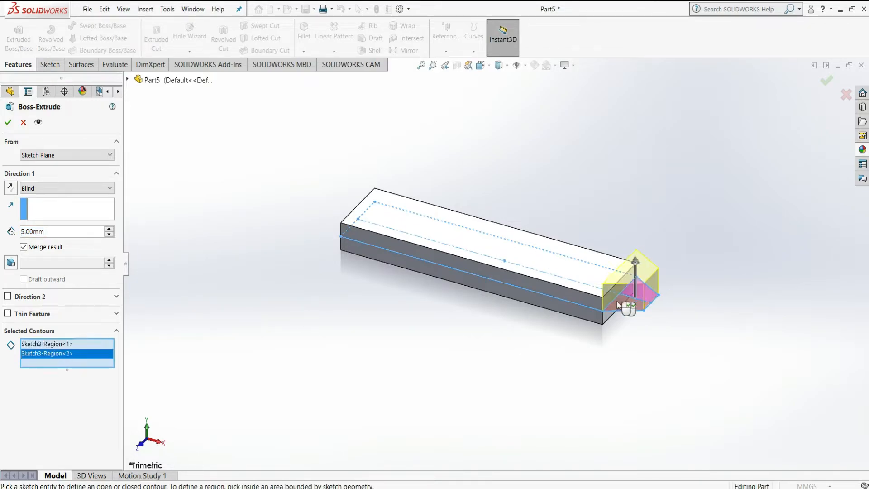
left_click(10, 187)
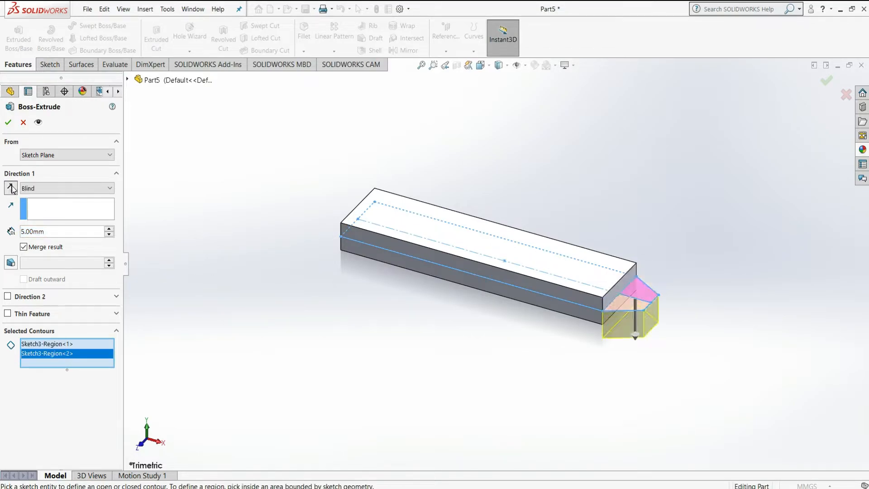
type("2.5")
key("Return")
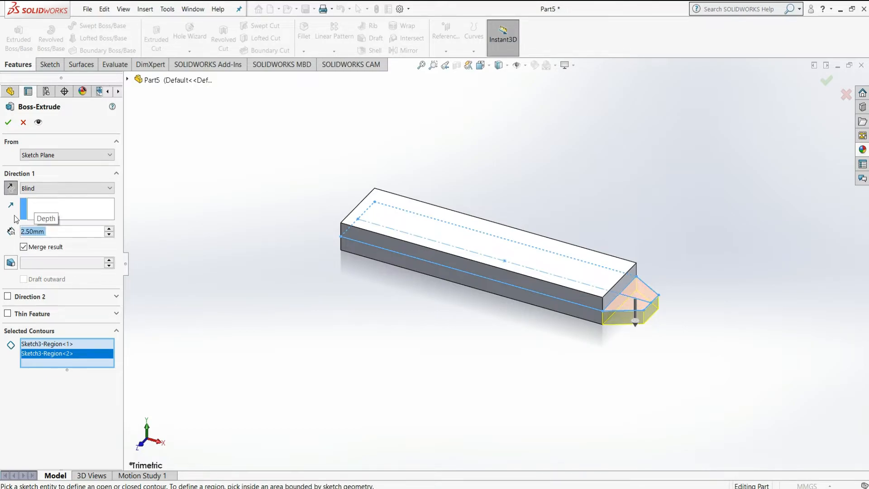
left_click(8, 123)
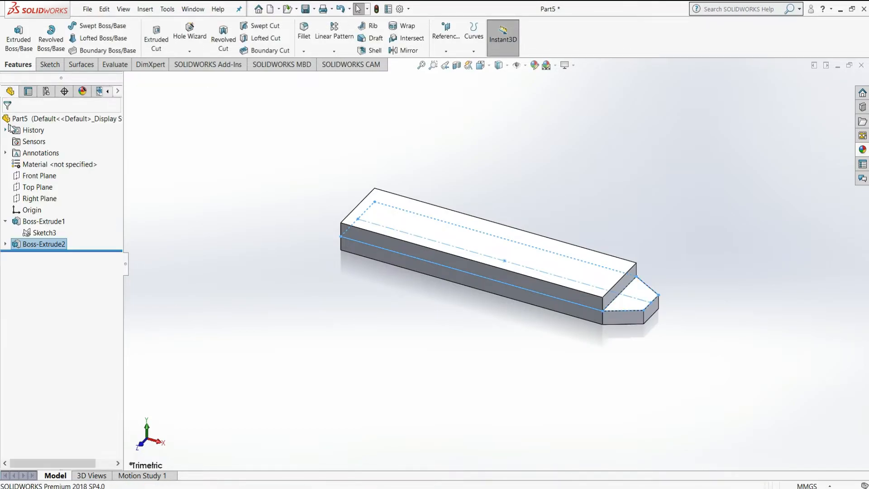
Step: Start a sketch on the rectangular body's upper face and draw a horizontal centerline between the midpoints of its two end edges
left_click(375, 214)
left_click(51, 64)
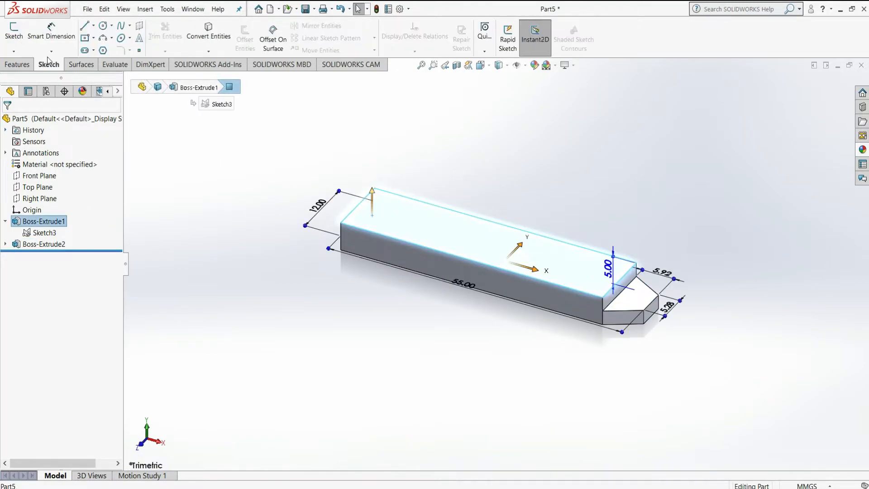
left_click(21, 31)
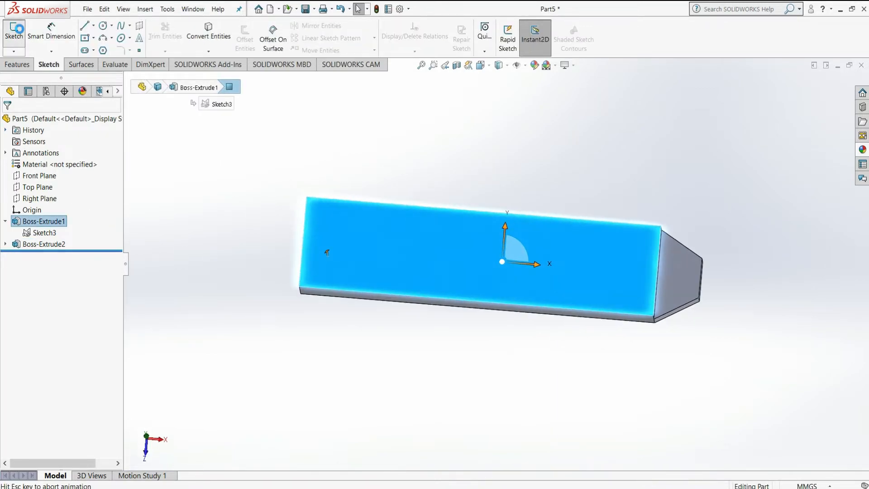
left_click(93, 26)
left_click(109, 49)
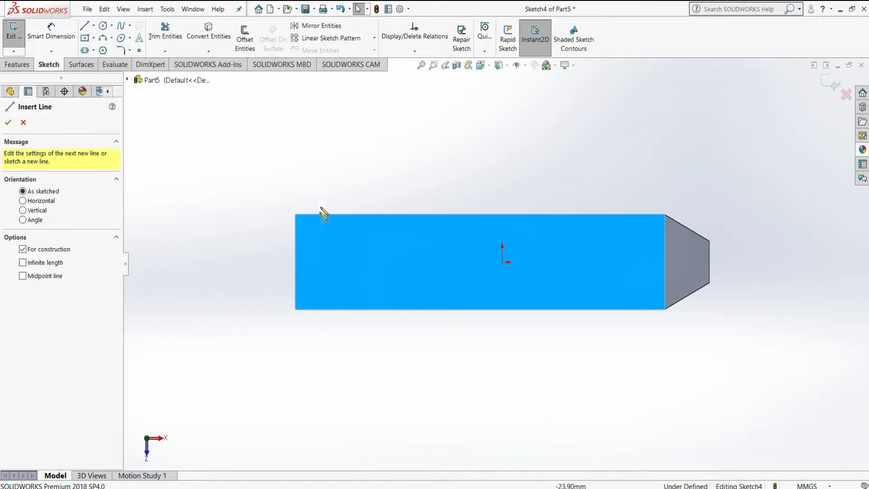
left_click(295, 261)
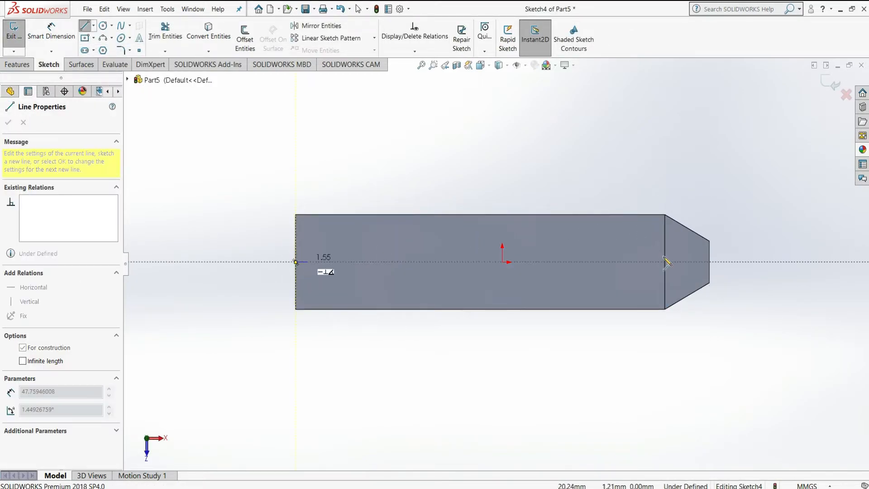
left_click(665, 261)
right_click(667, 263)
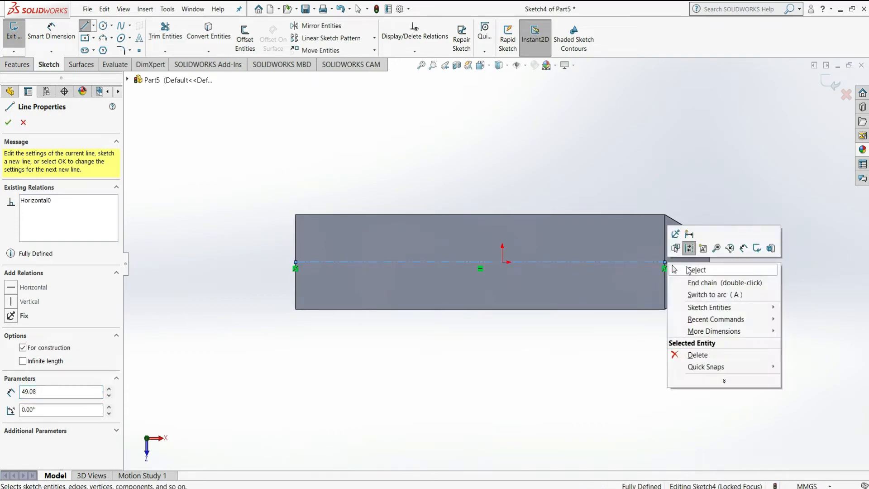
left_click(688, 268)
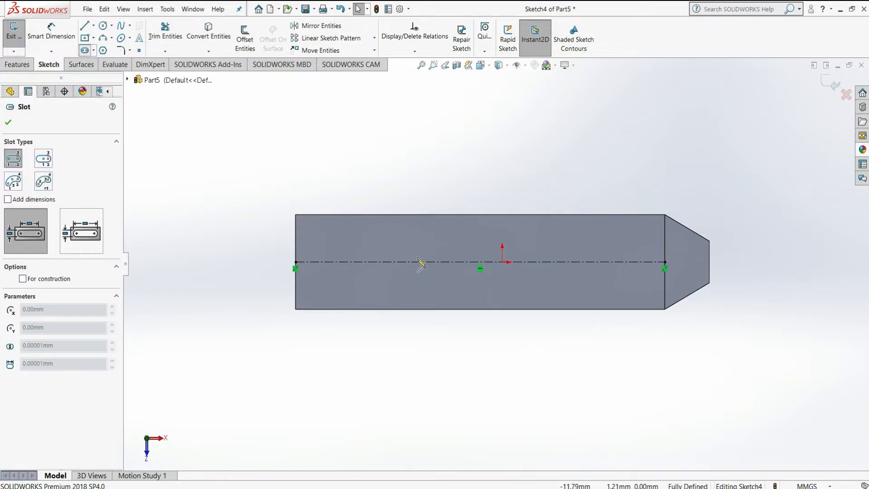
Step: Sketch a straight slot along the centerline, about 22.4 mm between arc centres and about 3.7 mm wide, around the middle of the face
left_click(587, 263)
left_click(588, 247)
right_click(595, 249)
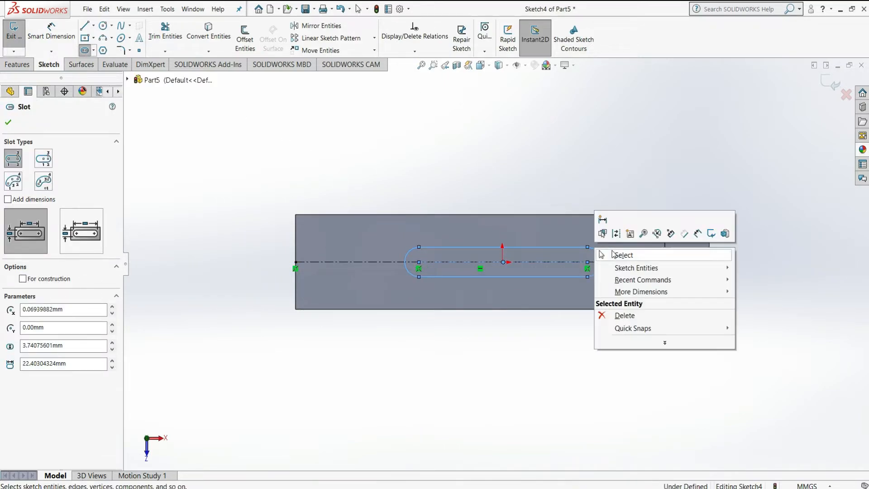
left_click(614, 255)
left_click(614, 178)
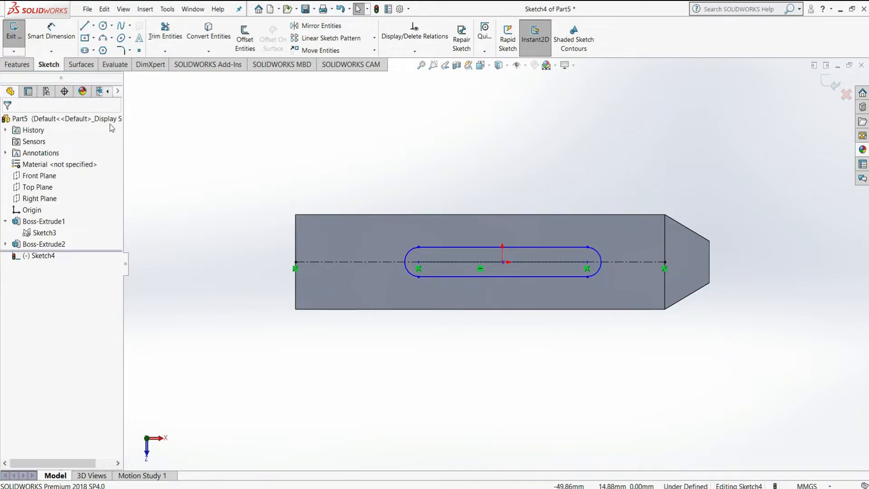
Step: Dimension the radius of the slot's rounded end as 3.25 mm
left_click(63, 28)
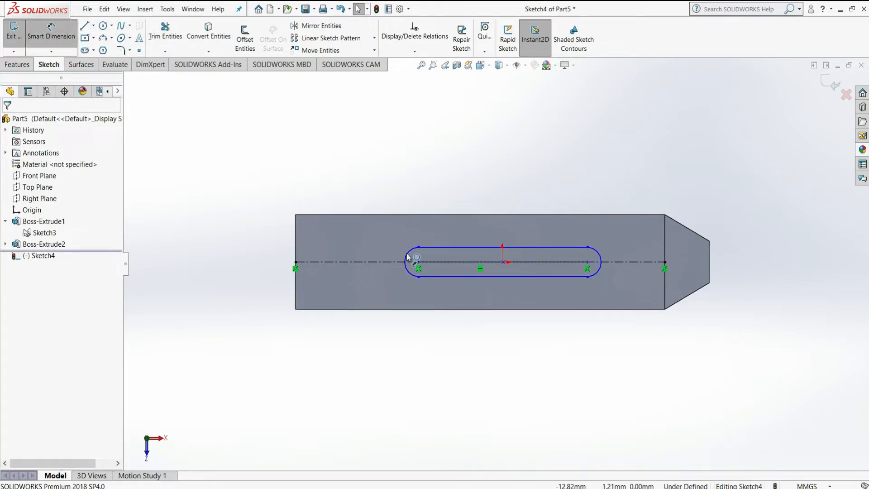
left_click(409, 258)
left_click(385, 230)
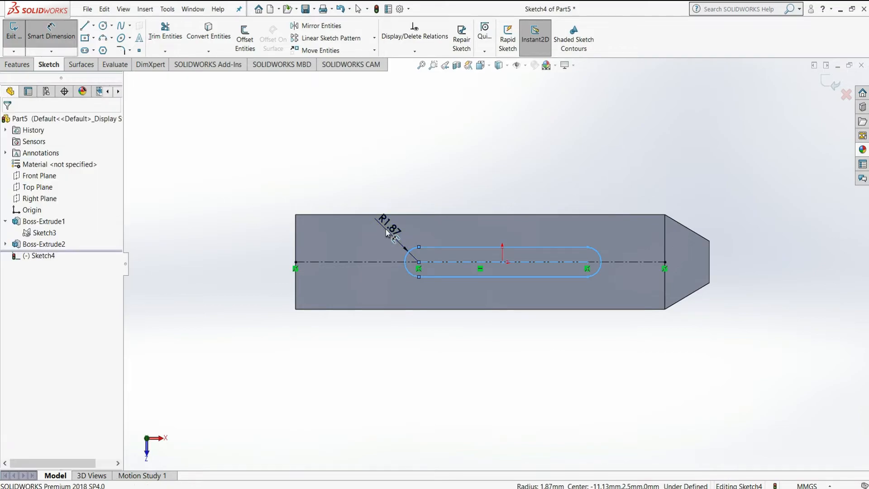
type("3.25")
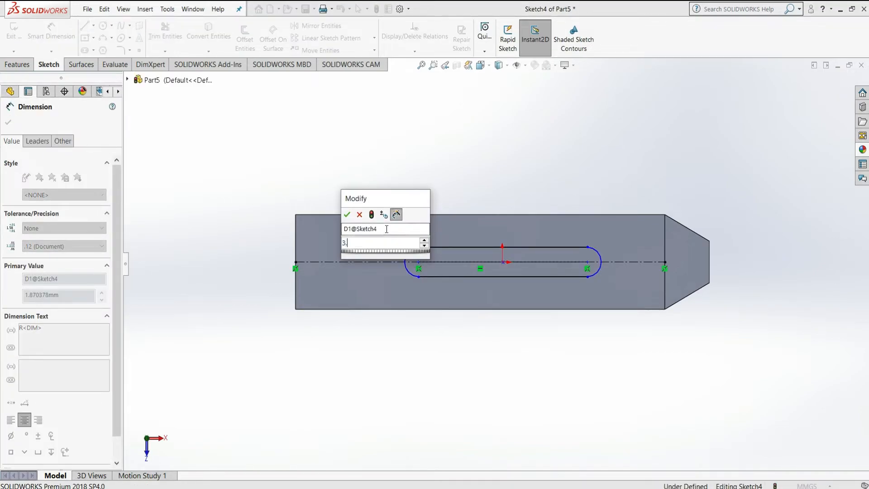
left_click(347, 215)
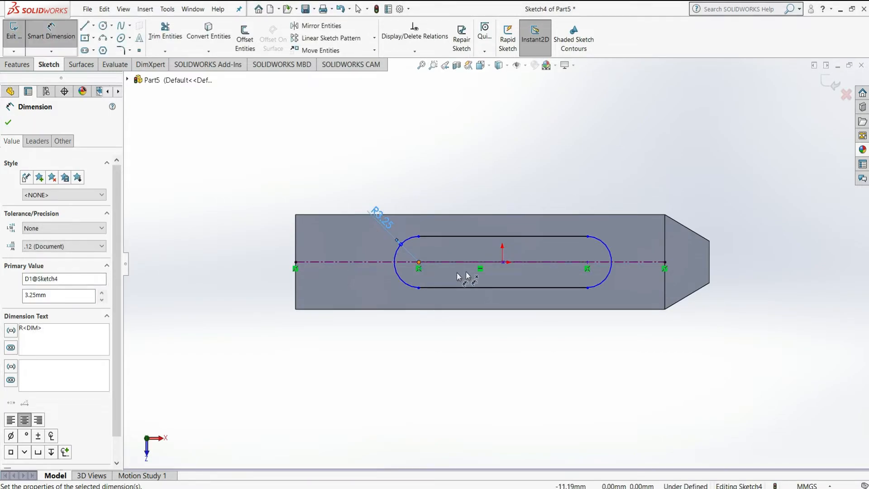
Step: Dimension the distance between the slot's two arc centres as 22 mm and finish dimensioning
left_click(584, 261)
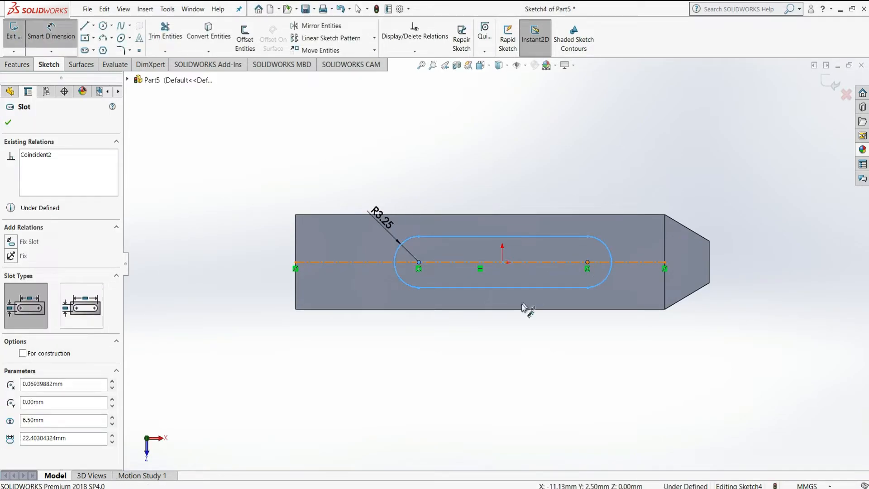
left_click(507, 344)
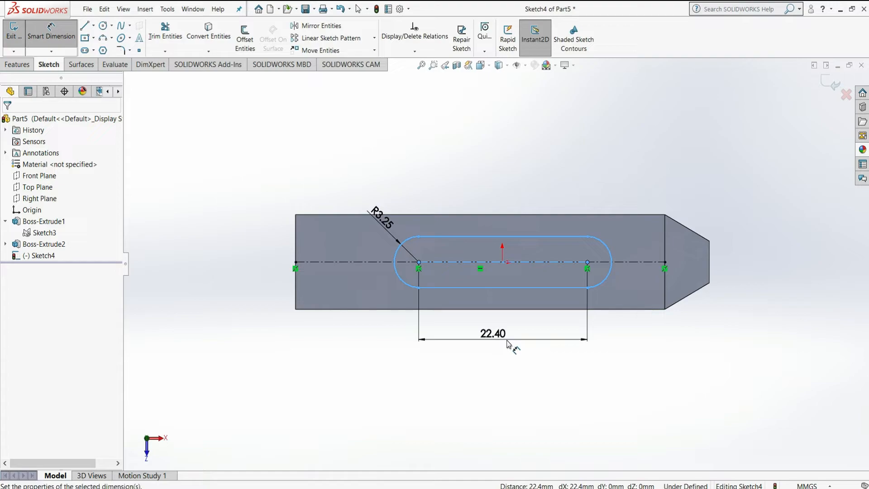
key("Return")
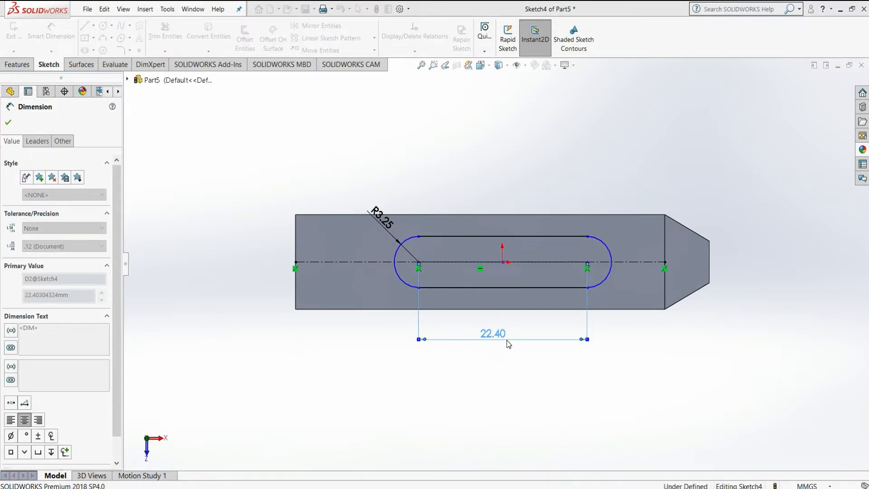
right_click(519, 344)
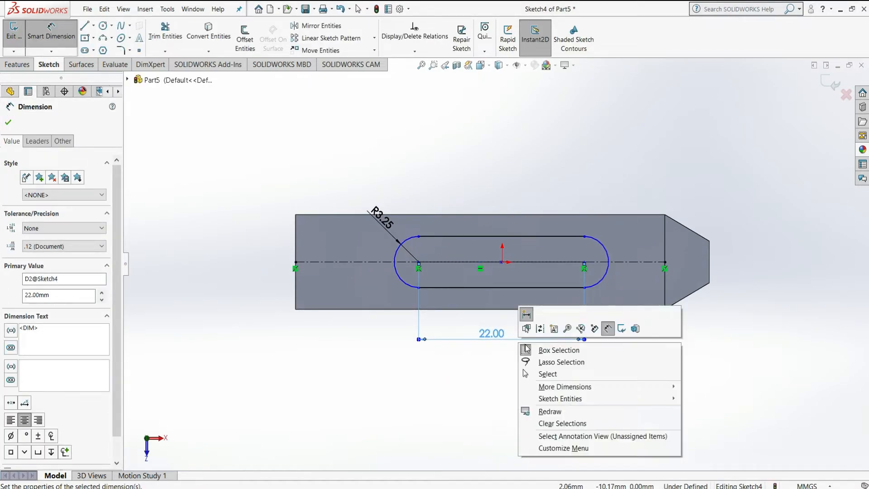
left_click(547, 374)
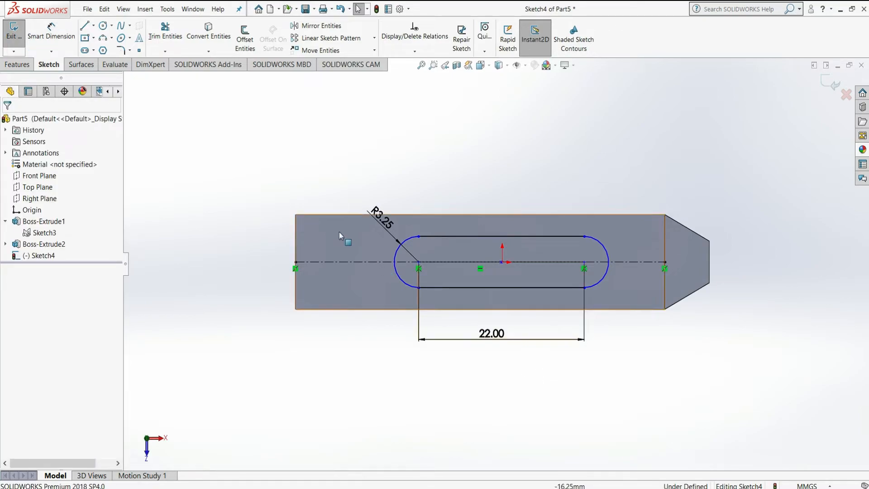
Step: Draw a circle about 5.13 mm in diameter, centred on the centerline between the body's square end and the slot
left_click(345, 261)
left_click(362, 252)
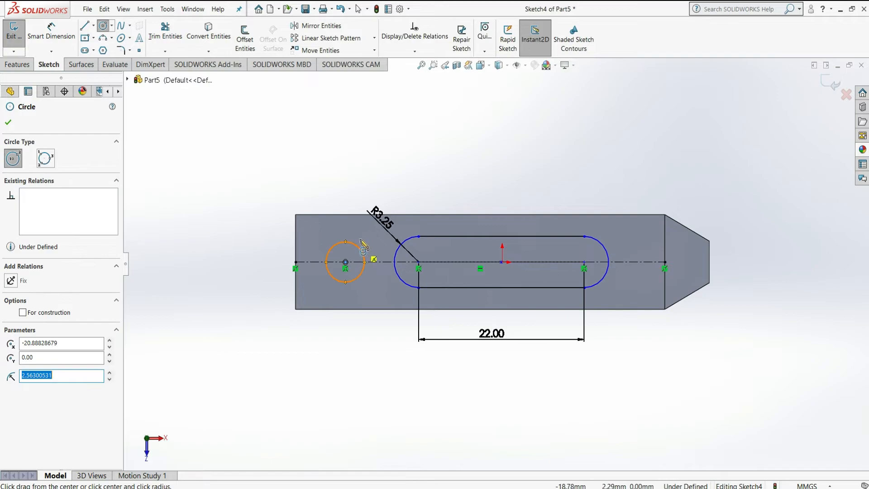
right_click(358, 206)
left_click(376, 213)
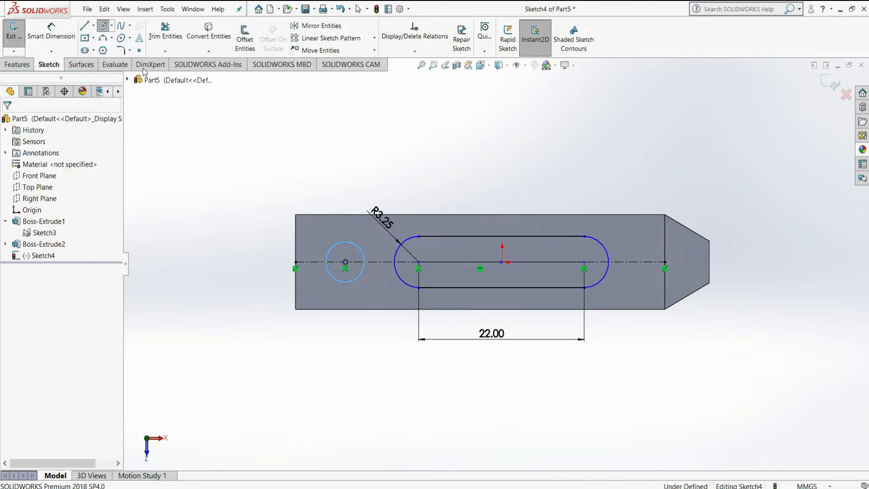
Step: Dimension the circle's diameter as 4 mm
left_click(52, 30)
left_click(341, 246)
left_click(336, 227)
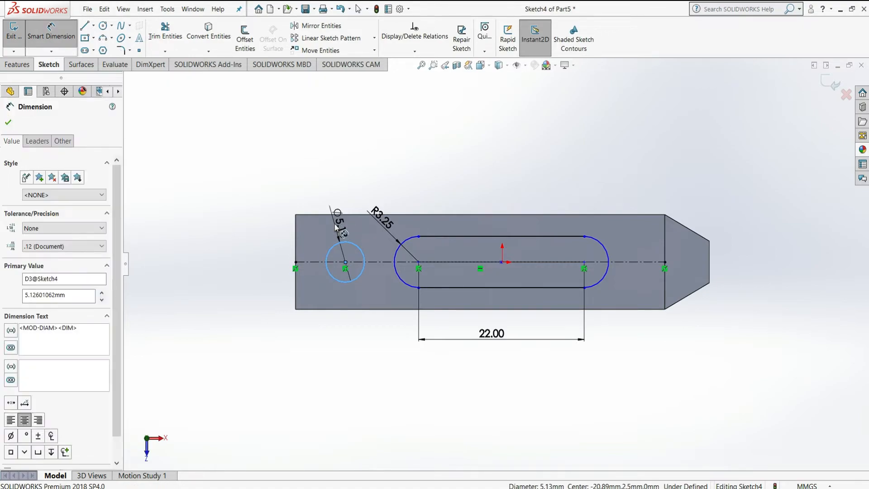
type("4")
key("Return")
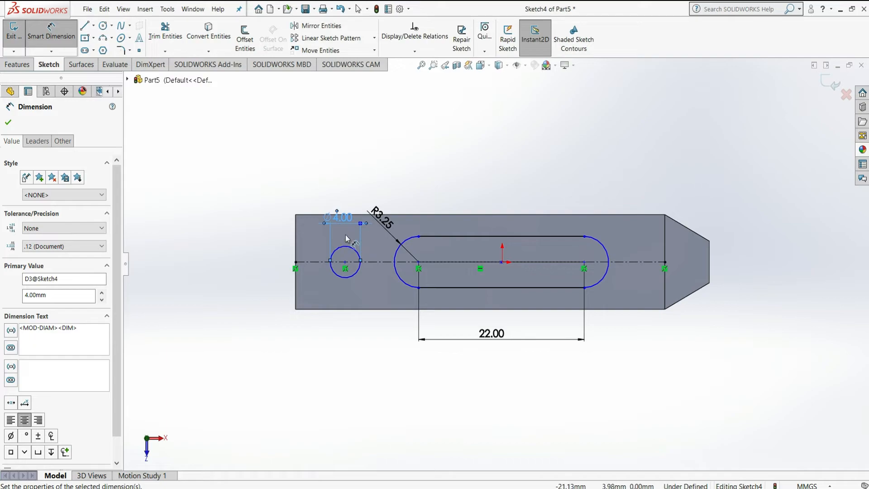
left_click(370, 321)
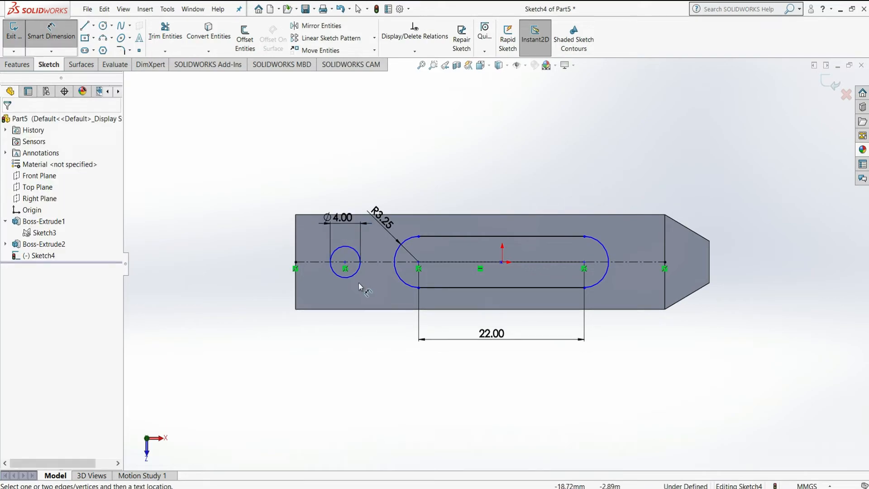
Step: Dimension the distance from the body's square end to the circle's centre as 9 mm
left_click(345, 262)
left_click(296, 262)
left_click(325, 337)
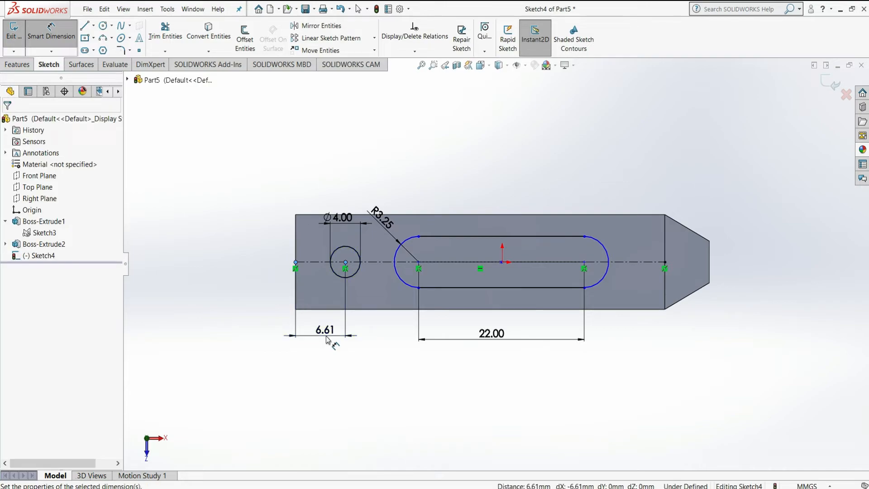
key("Return")
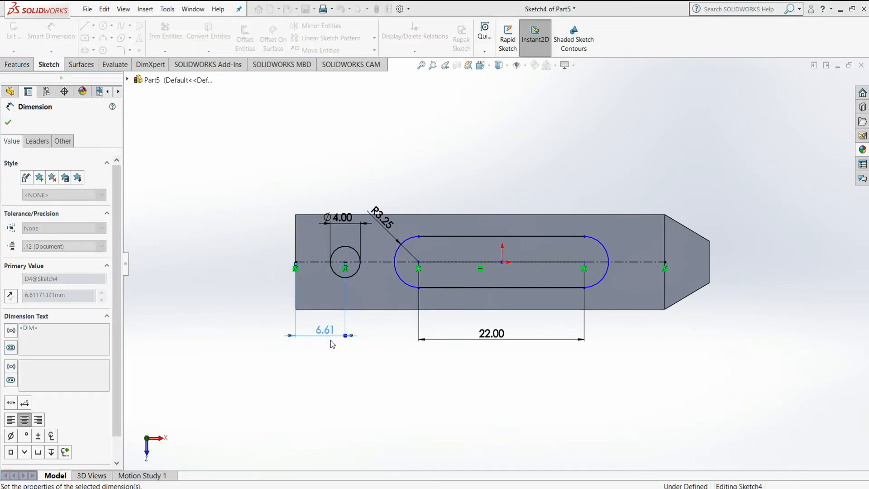
Step: Dimension the distance between the circle's centre and the slot's nearer arc centre as 12.75 mm and finish dimensioning
left_click(418, 262)
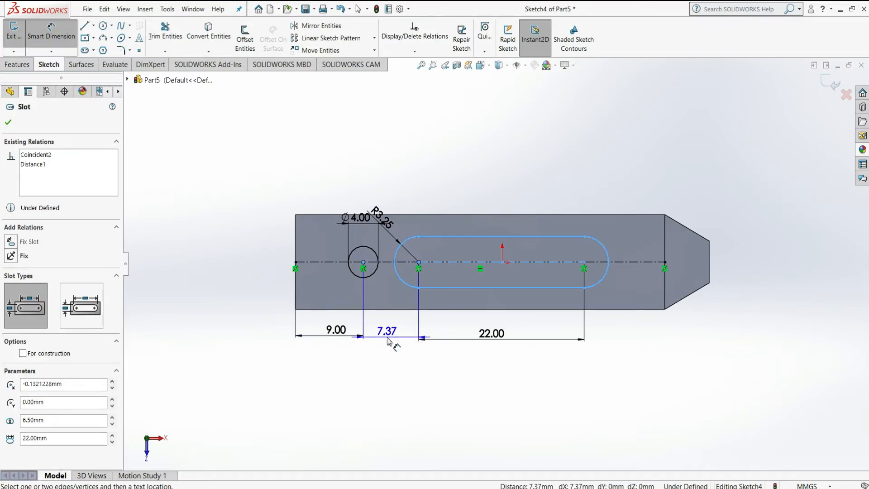
left_click(387, 338)
type("12.75")
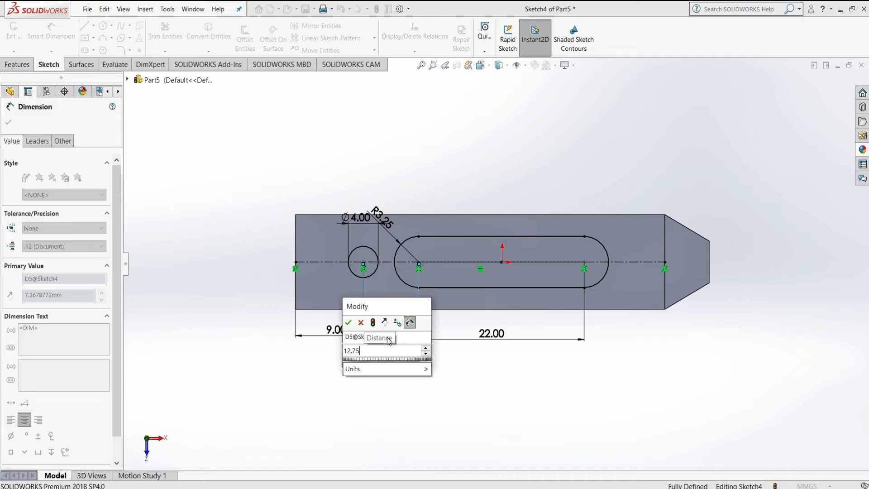
left_click(348, 322)
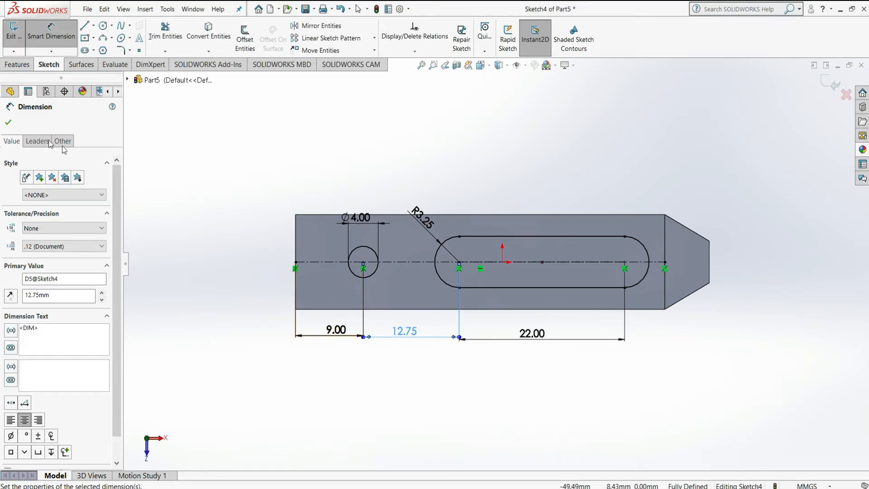
left_click(8, 123)
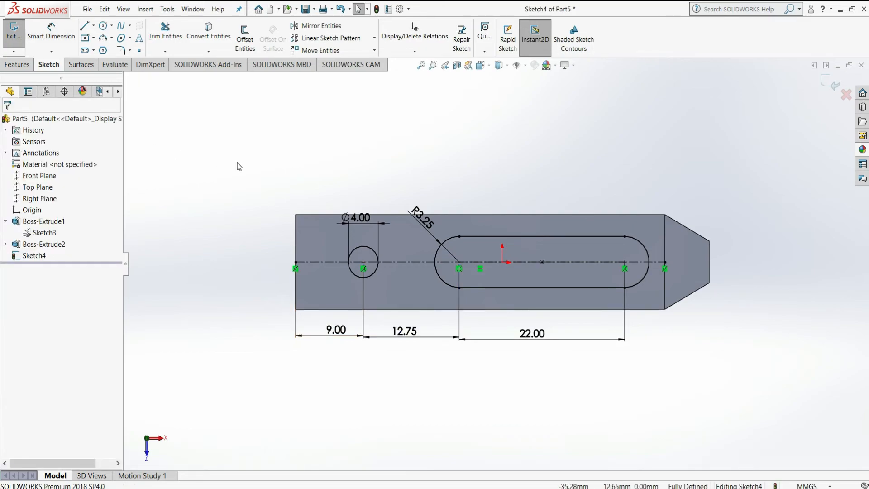
Step: Cut the circle and slot profiles through the body with an Extruded Cut set to Through All
left_click(29, 65)
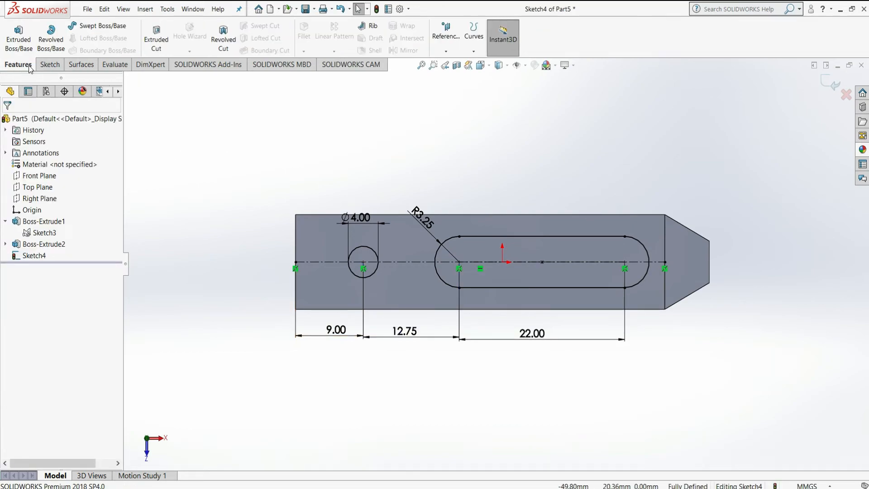
left_click(146, 38)
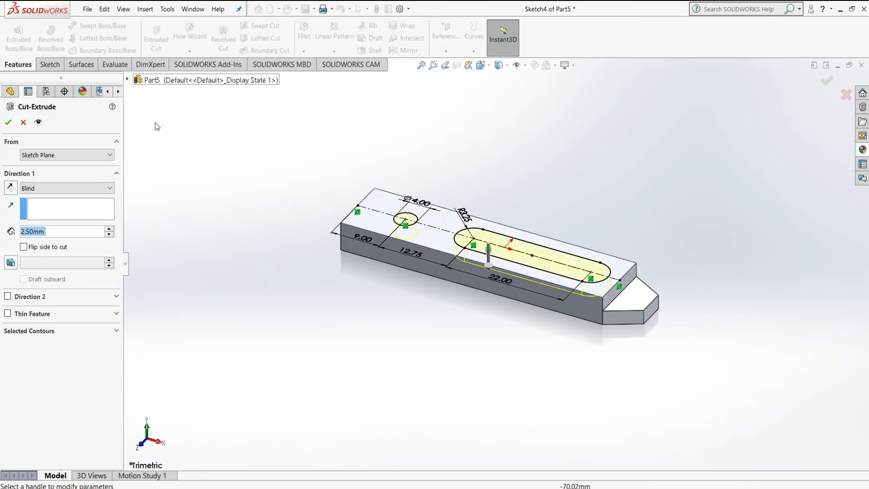
left_click(93, 190)
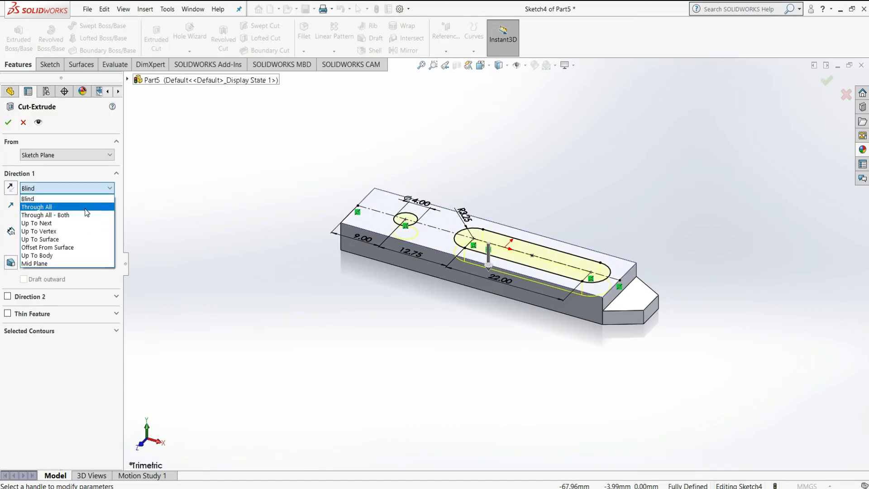
left_click(87, 209)
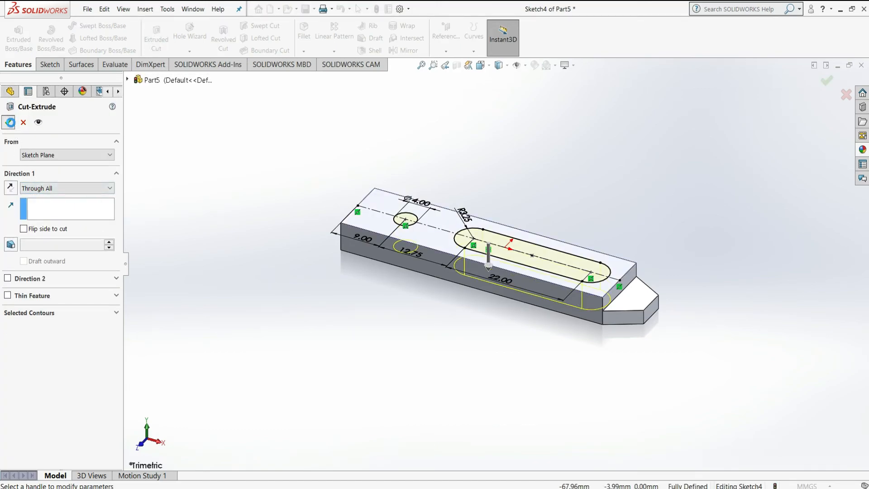
left_click(10, 123)
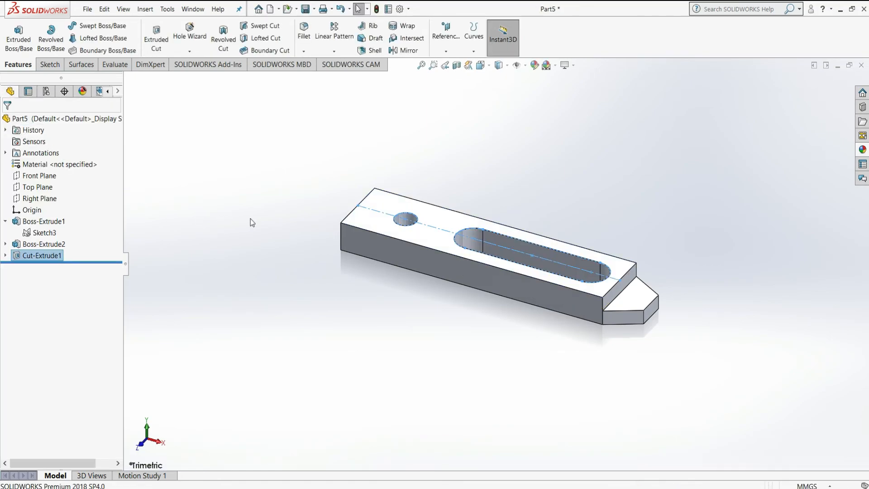
Step: Apply the Plain White scene and colour the whole part cyan
left_click(554, 65)
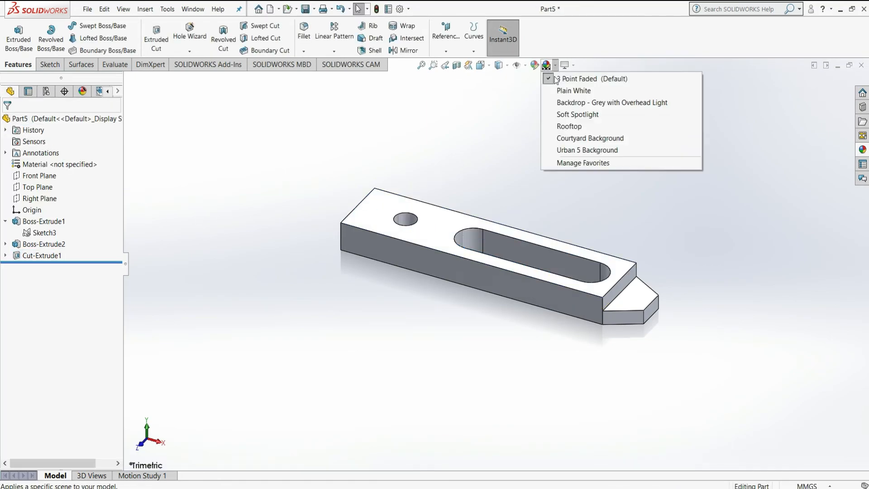
left_click(565, 89)
left_click(536, 66)
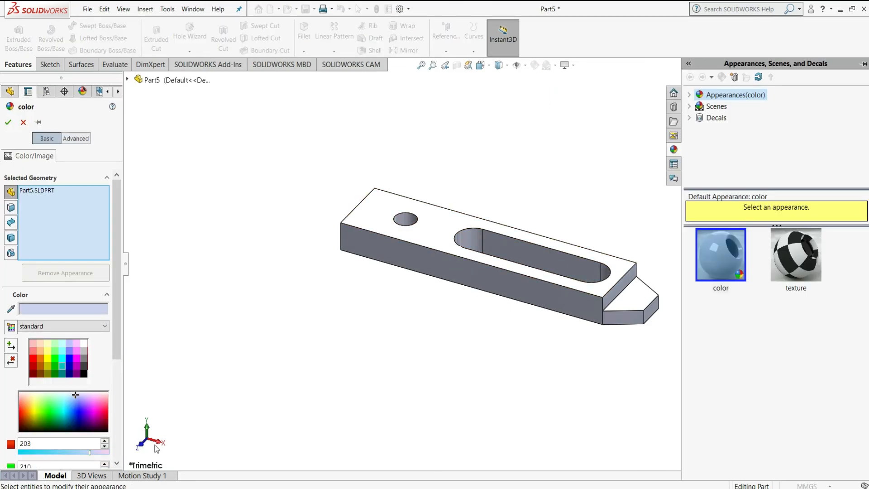
left_click(63, 359)
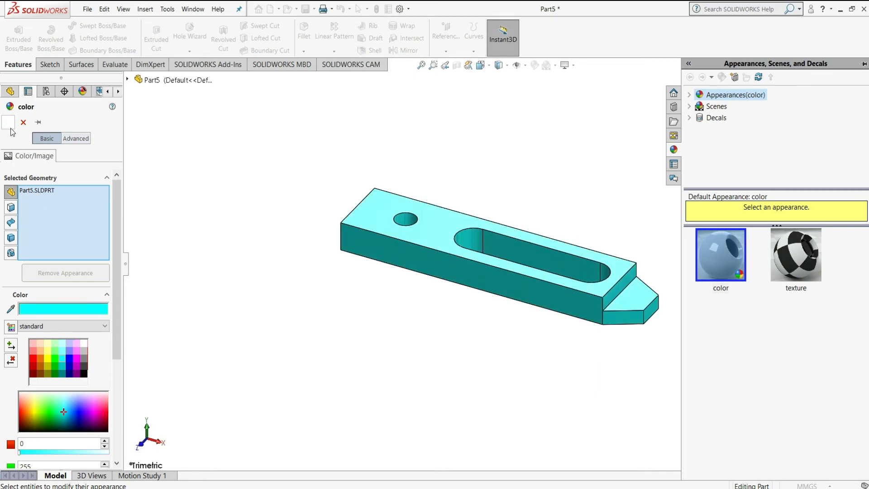
key("Return")
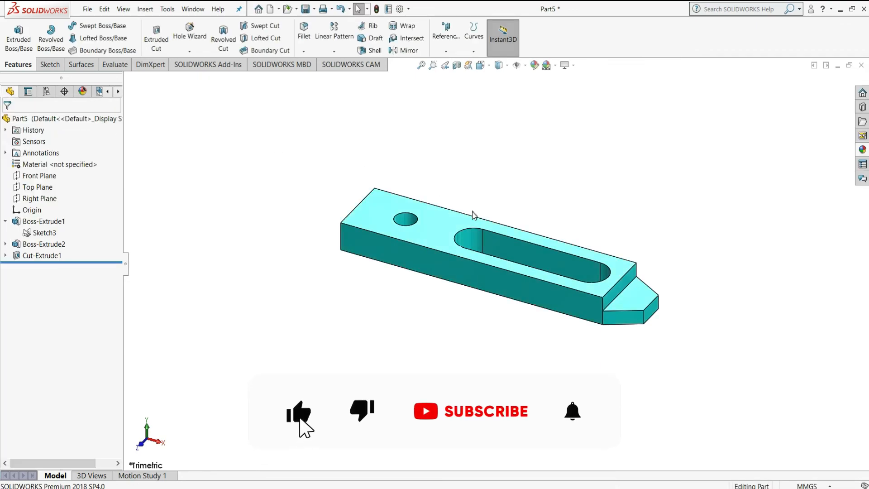
Step: Inspect the finished part up close from another angle and set it to the isometric view
scroll(471, 213, "down", 2)
middle_click_drag(840, 262, 827, 282)
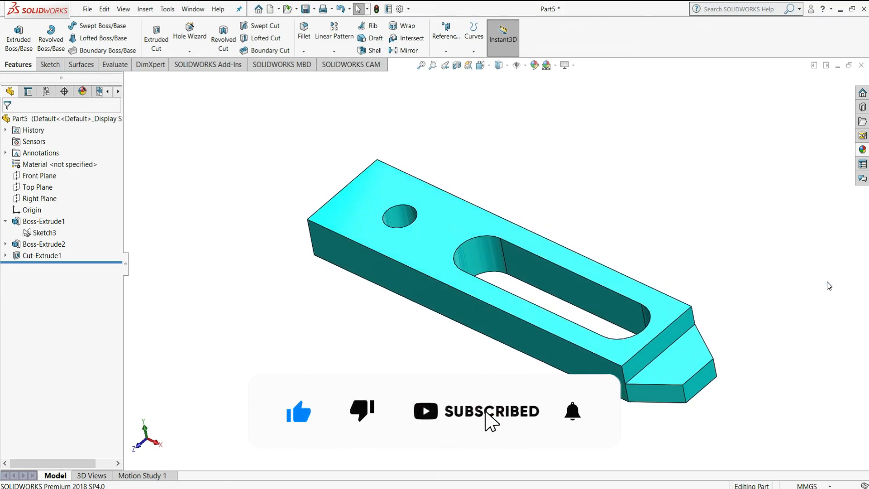
key("ctrl+7")
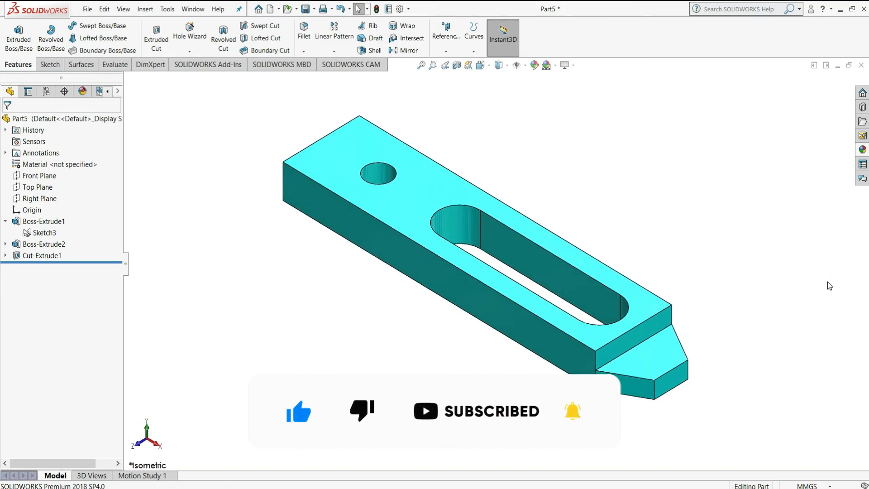